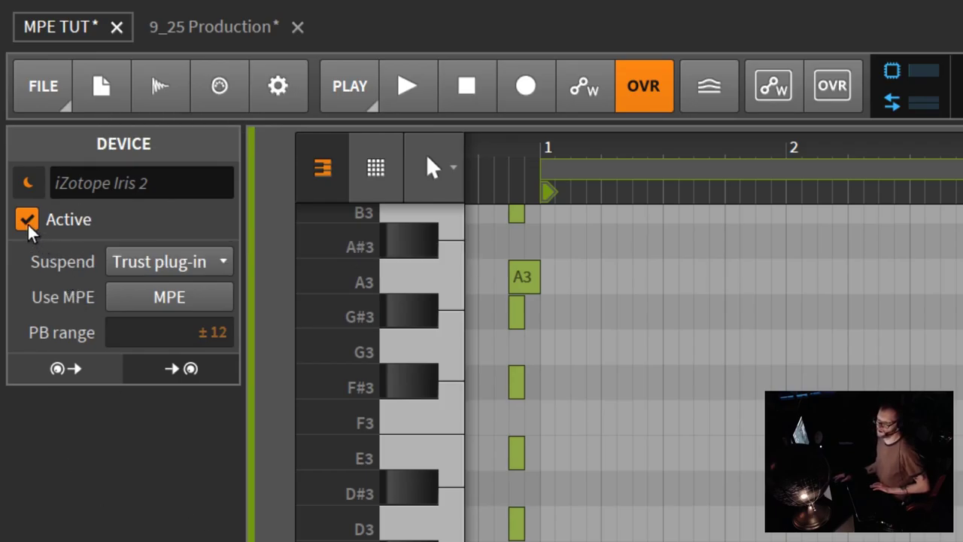
{"action": "left_click", "coordinate": [28, 184]}
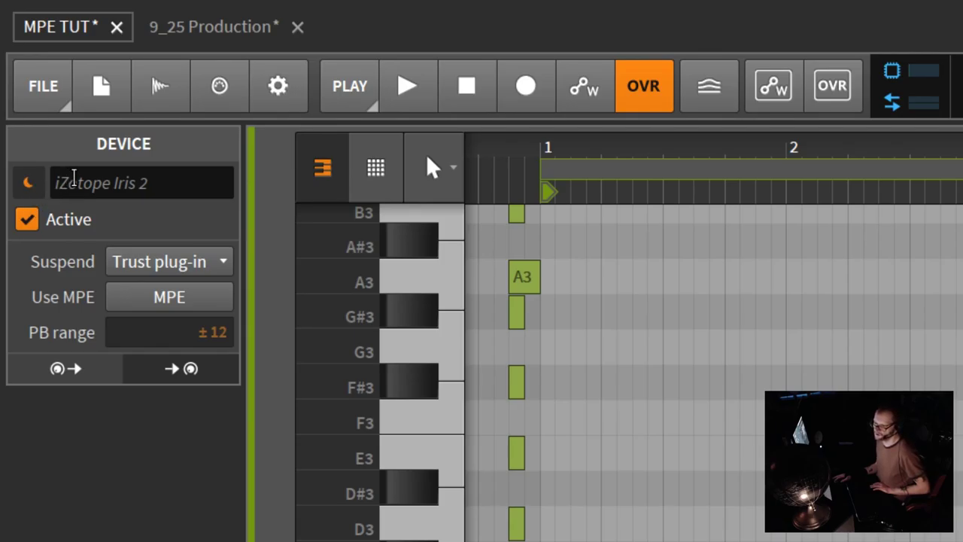
{"action": "left_click", "coordinate": [162, 265]}
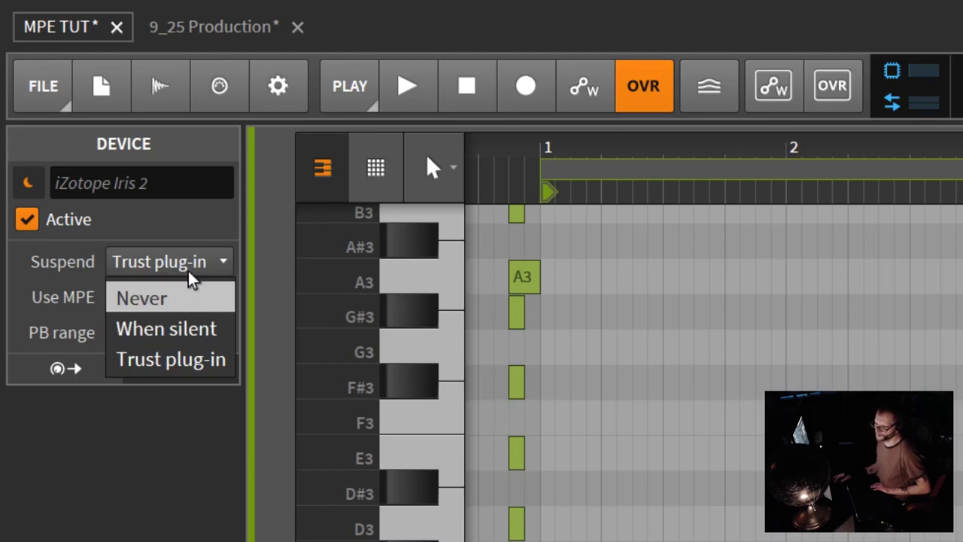
{"action": "left_click", "coordinate": [189, 264]}
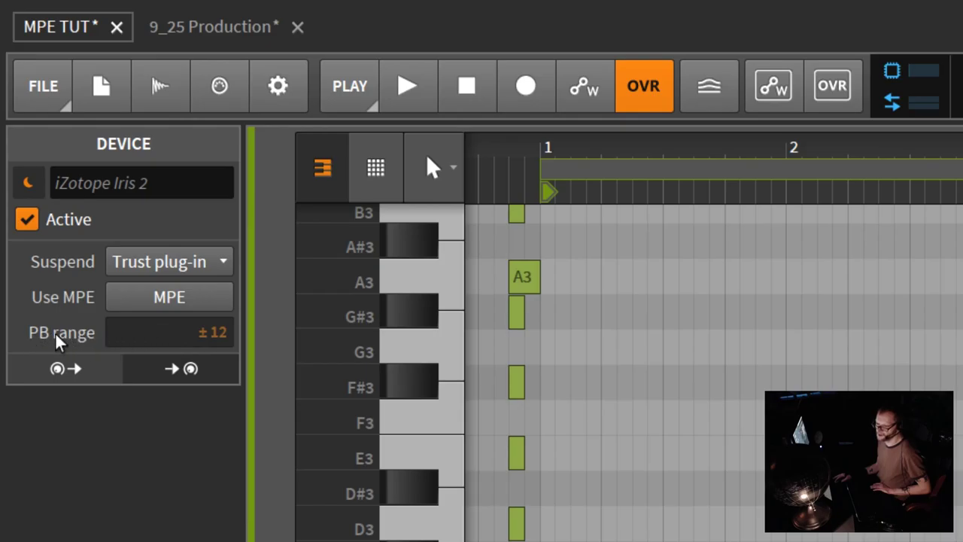
{"action": "left_click", "coordinate": [80, 372]}
{"action": "left_click", "coordinate": [139, 372]}
{"action": "left_click", "coordinate": [83, 373]}
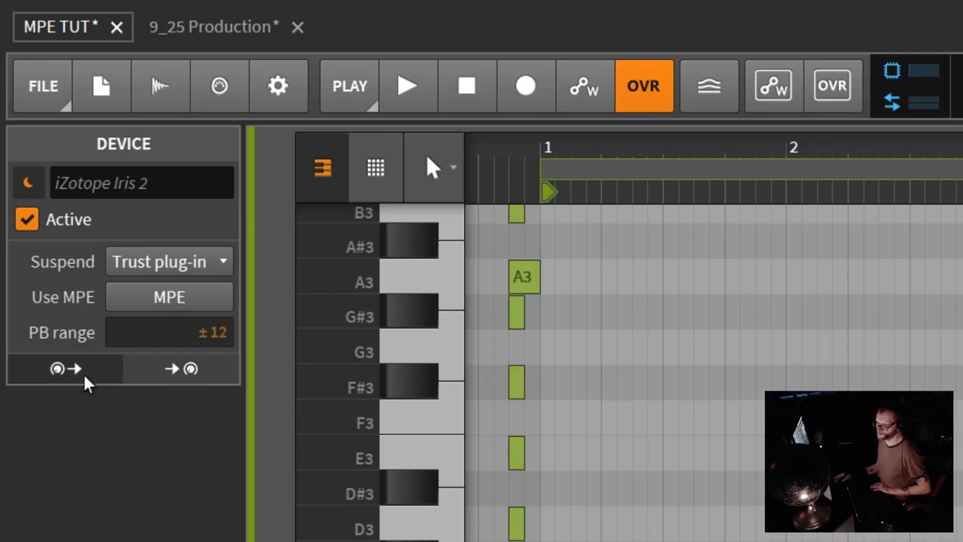
{"action": "left_click", "coordinate": [148, 368]}
{"action": "left_click", "coordinate": [97, 371]}
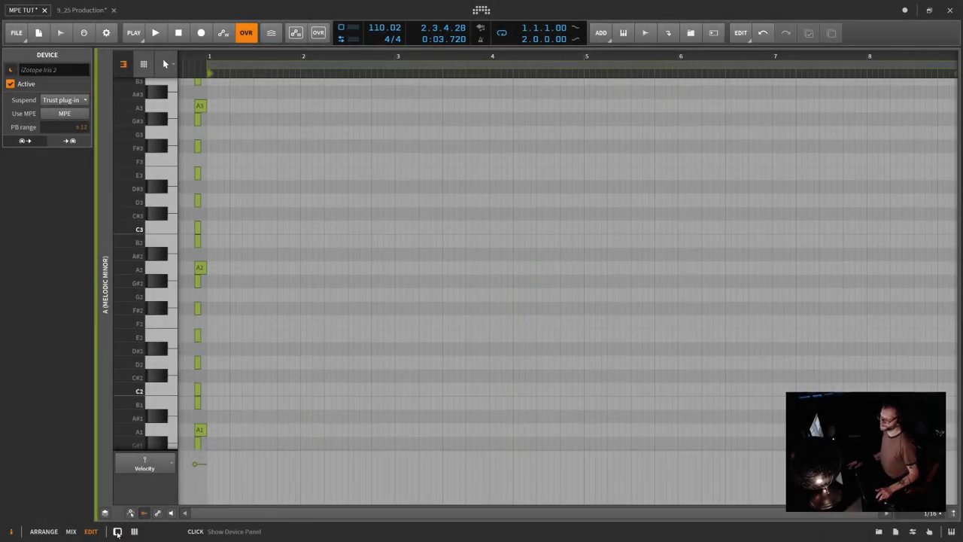
Select the iZotope Iris 2 device so its panel appears at the bottom.
{"action": "left_click", "coordinate": [118, 531]}
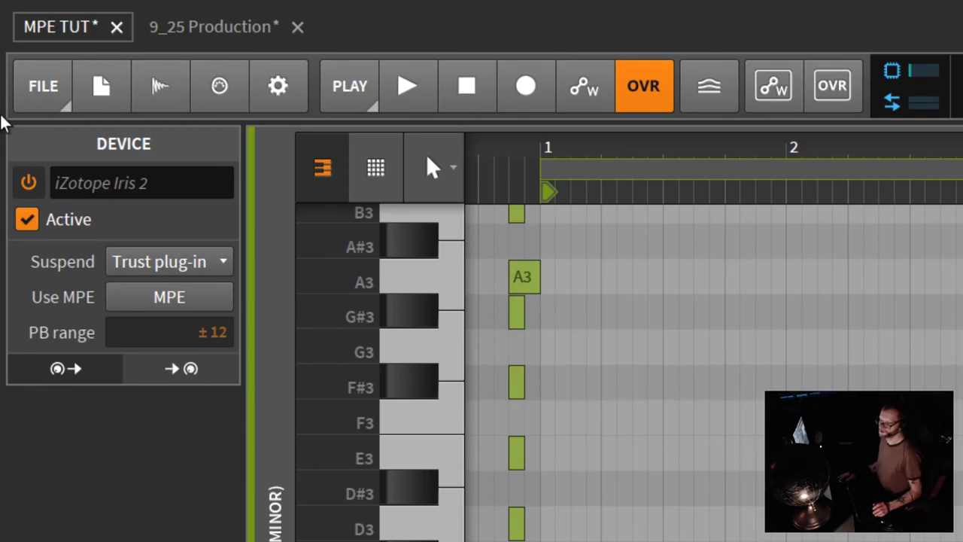
{"action": "left_click", "coordinate": [28, 187]}
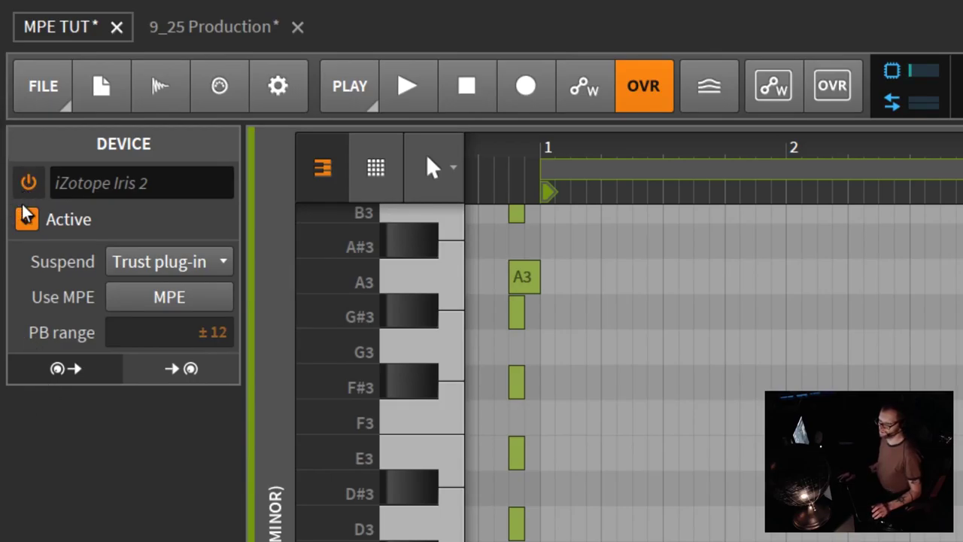
{"action": "left_click", "coordinate": [23, 214]}
{"action": "left_click", "coordinate": [29, 220]}
{"action": "left_click", "coordinate": [30, 219]}
{"action": "left_click", "coordinate": [29, 215]}
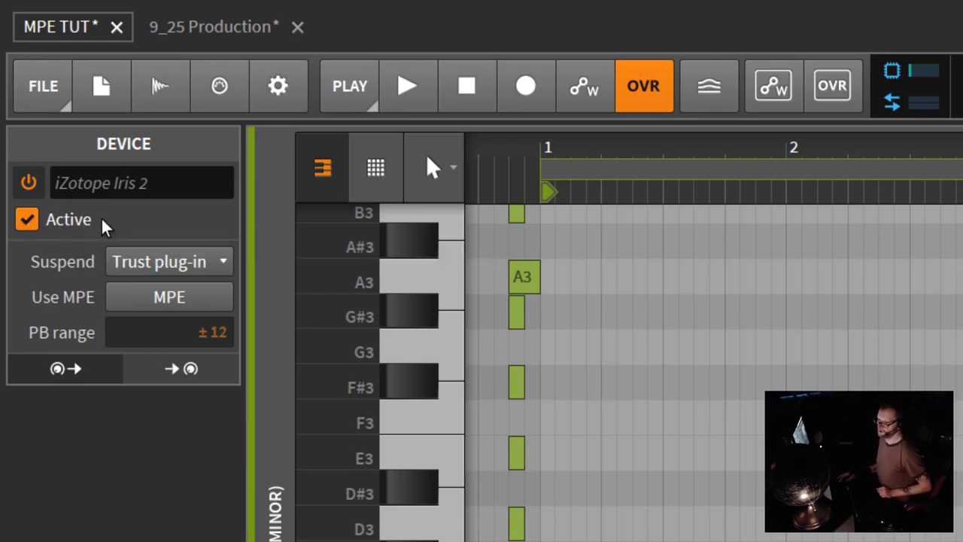
{"action": "left_click", "coordinate": [26, 220]}
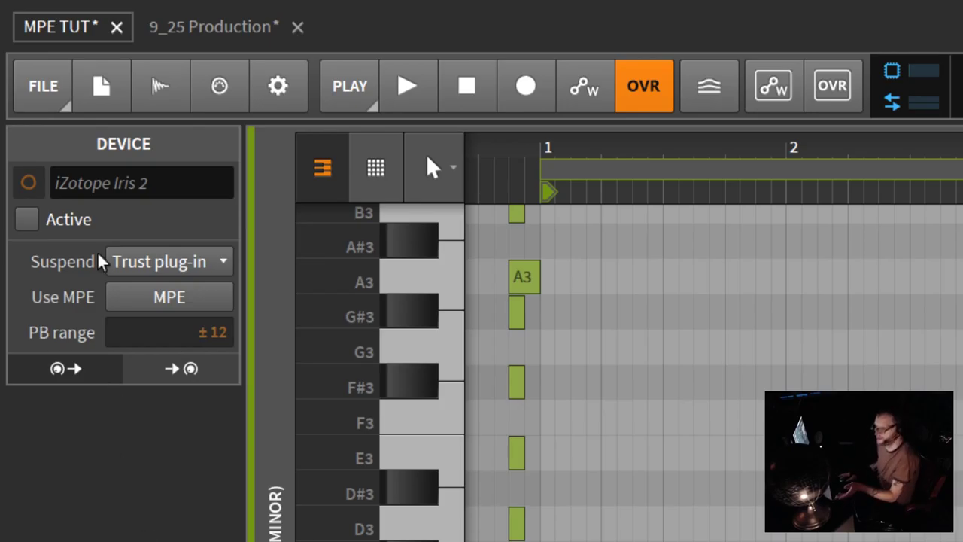
Toggle the Iris 2 device's active state off and on several times, leaving it active.
{"action": "left_click", "coordinate": [27, 220]}
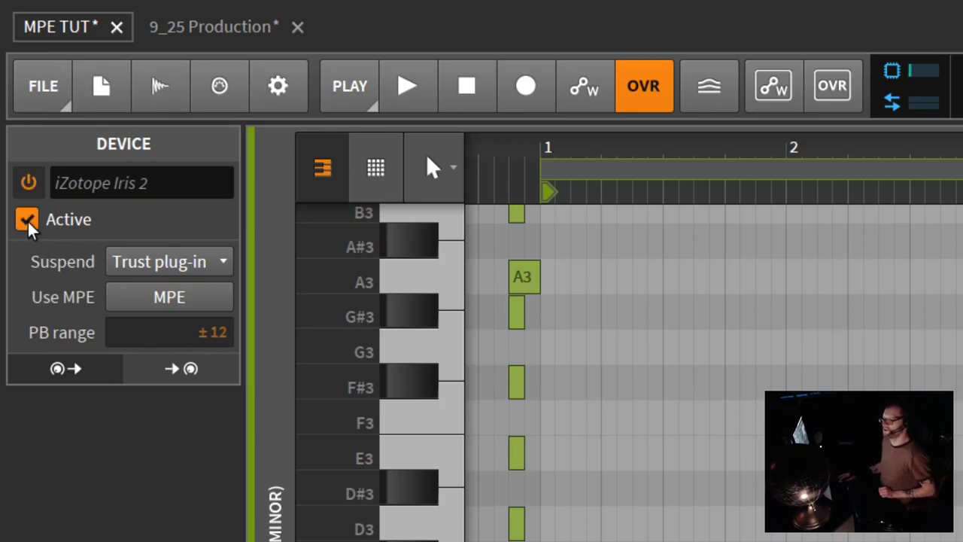
{"action": "left_click", "coordinate": [27, 220]}
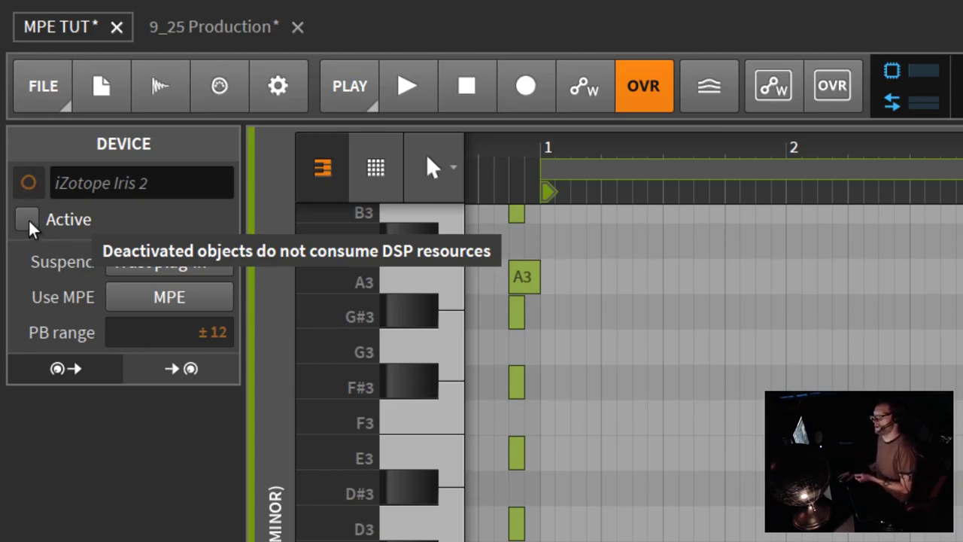
{"action": "left_click", "coordinate": [27, 220]}
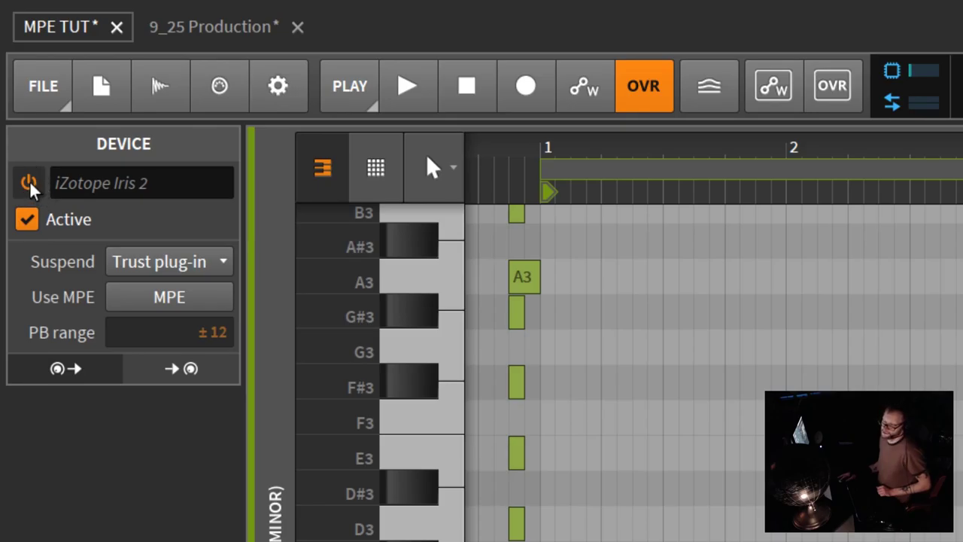
{"action": "left_click", "coordinate": [29, 184]}
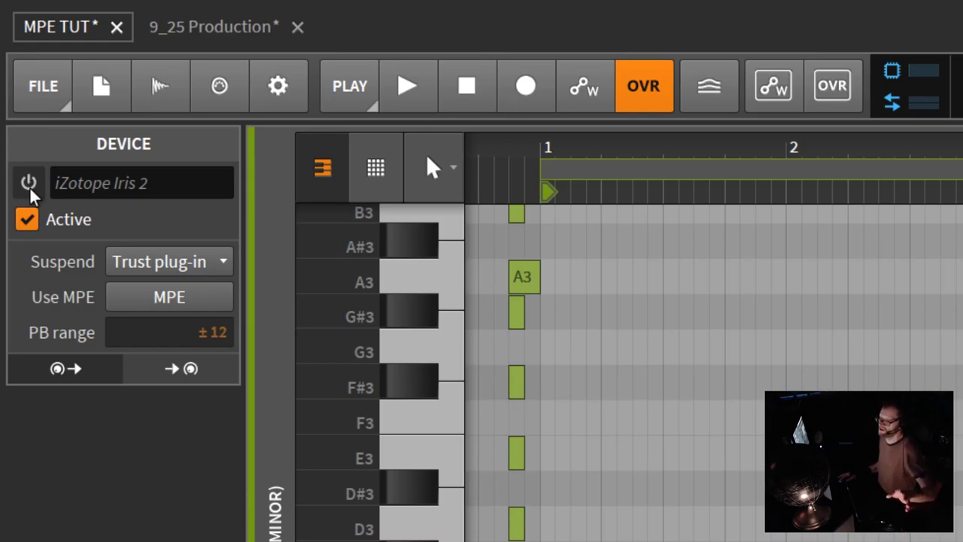
{"action": "left_click", "coordinate": [31, 226]}
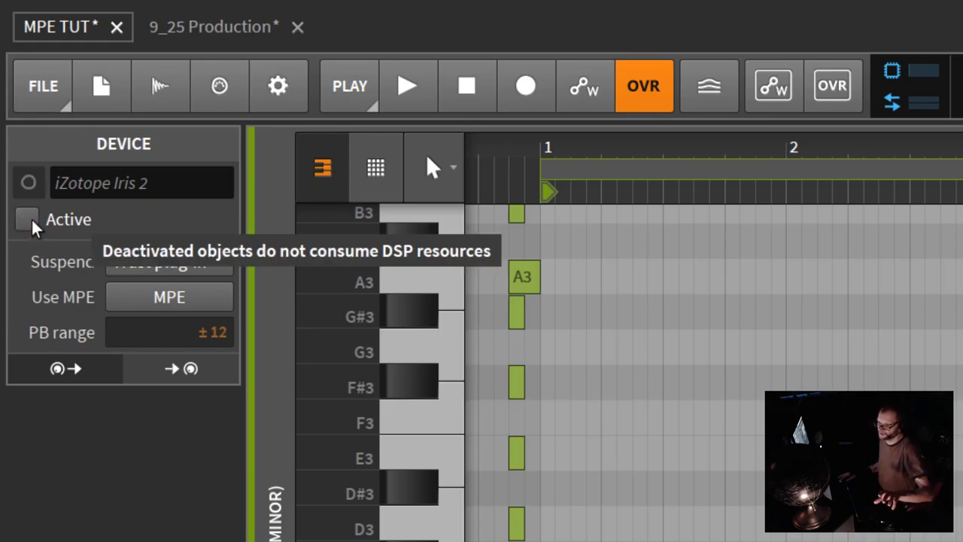
{"action": "left_click", "coordinate": [31, 223]}
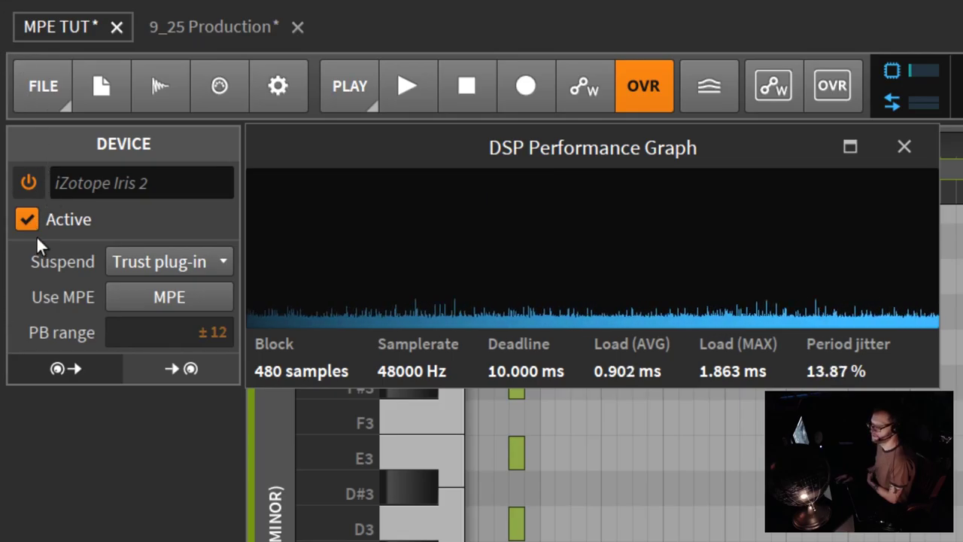
Deactivate and reactivate Iris 2 to compare DSP load, then show its Suspend options.
{"action": "left_click", "coordinate": [31, 222]}
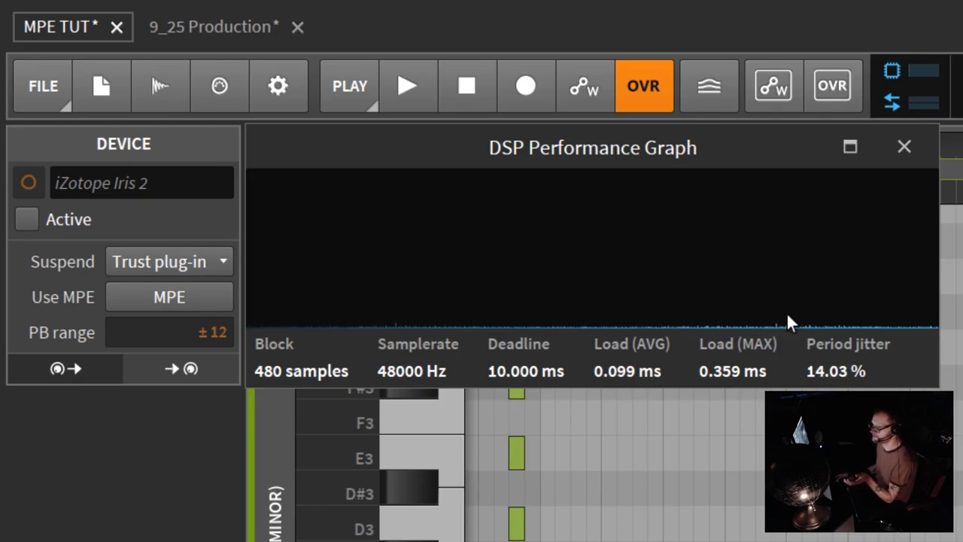
{"action": "left_click", "coordinate": [27, 218]}
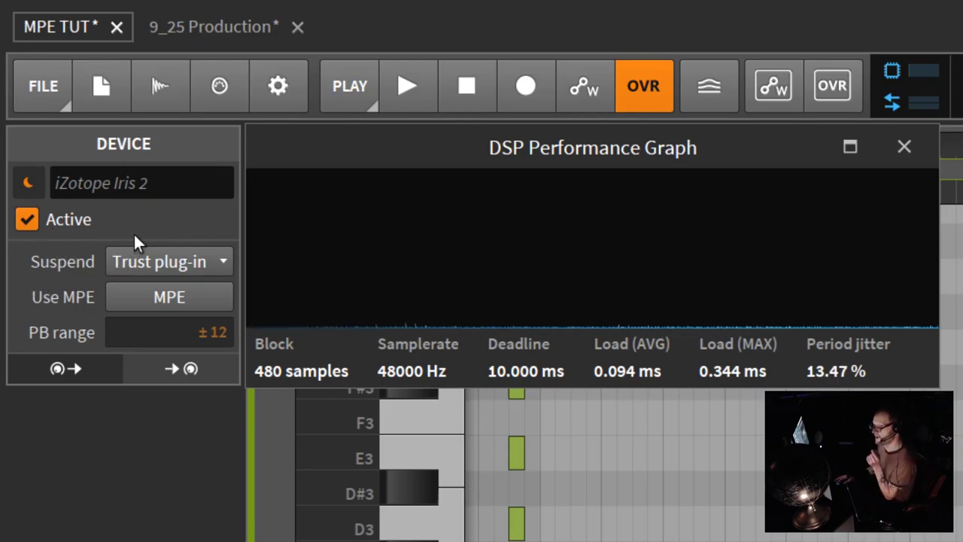
{"action": "left_click", "coordinate": [162, 261]}
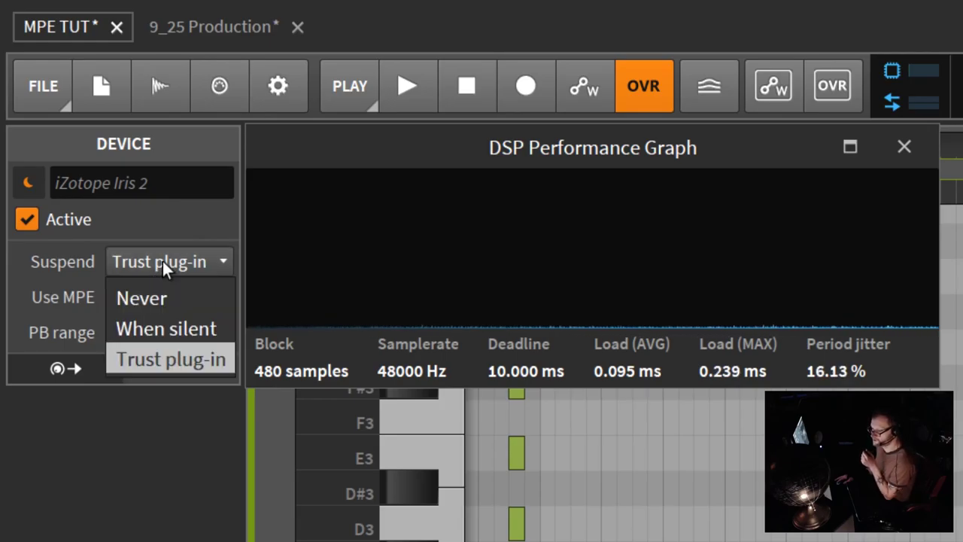
{"action": "left_click", "coordinate": [165, 259]}
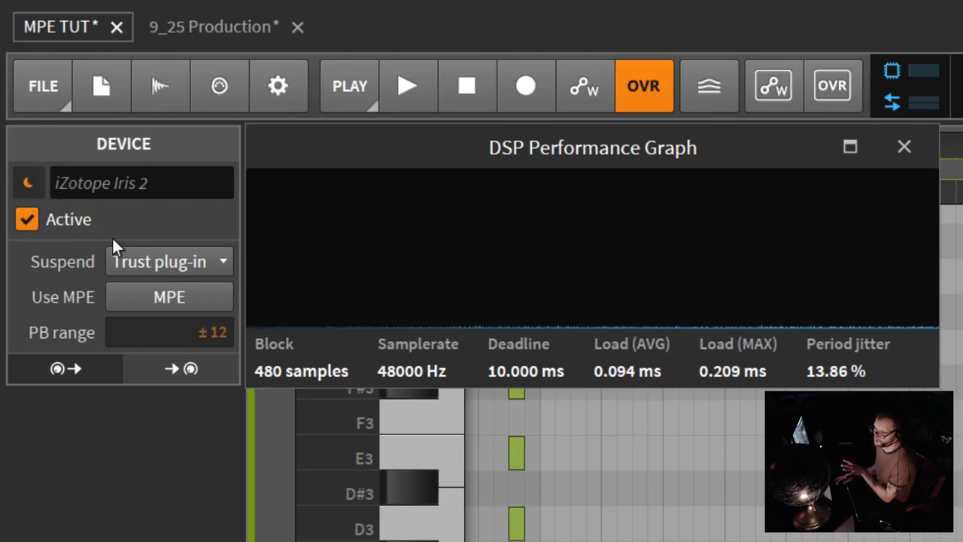
{"action": "left_click", "coordinate": [160, 263]}
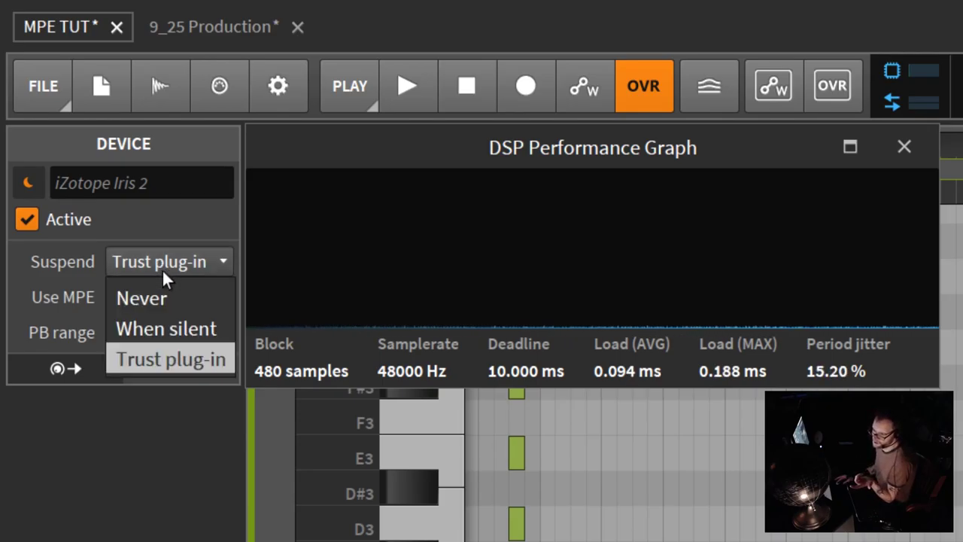
Set Iris 2's Suspend mode to Never.
{"action": "left_click", "coordinate": [166, 297]}
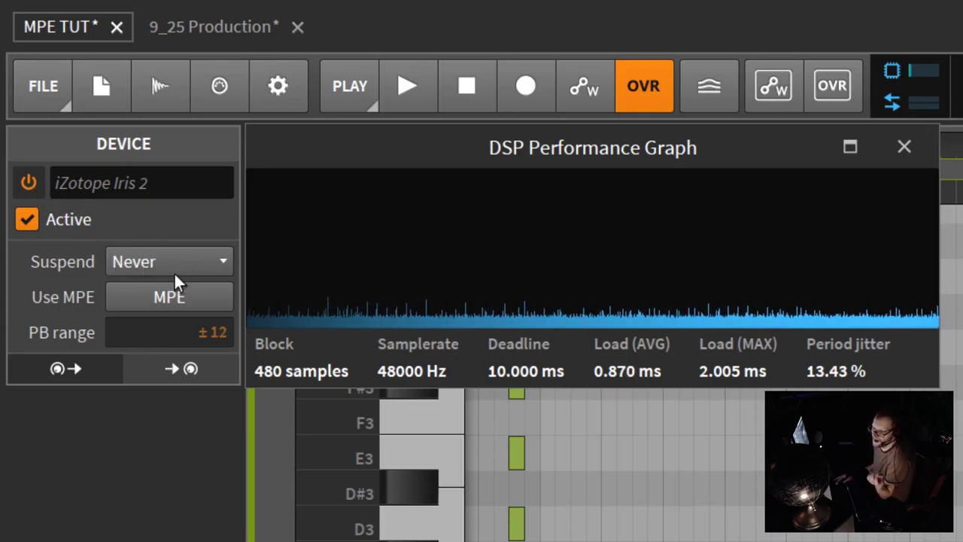
Switch Iris 2's Suspend mode to When silent, then bring the Suspend choices back up.
{"action": "left_click", "coordinate": [203, 263]}
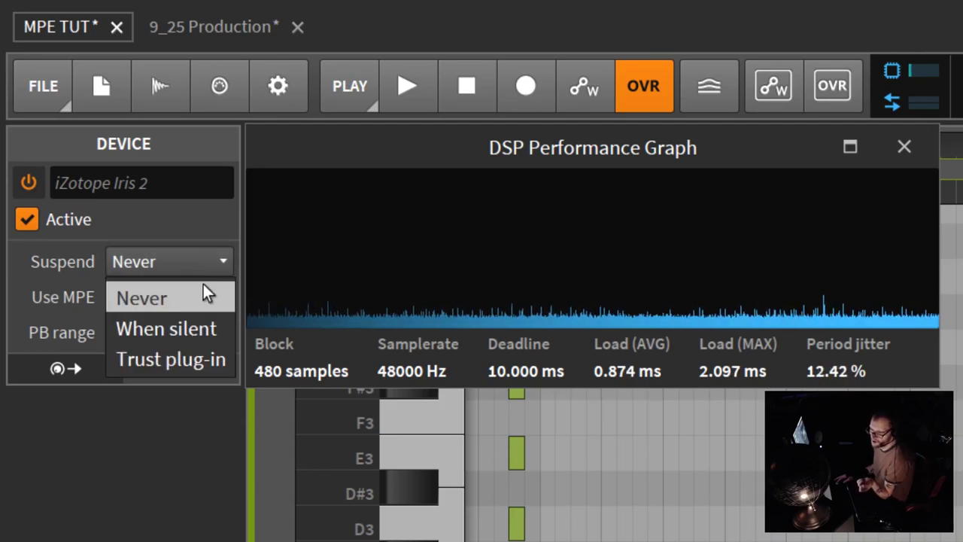
{"action": "left_click", "coordinate": [186, 330]}
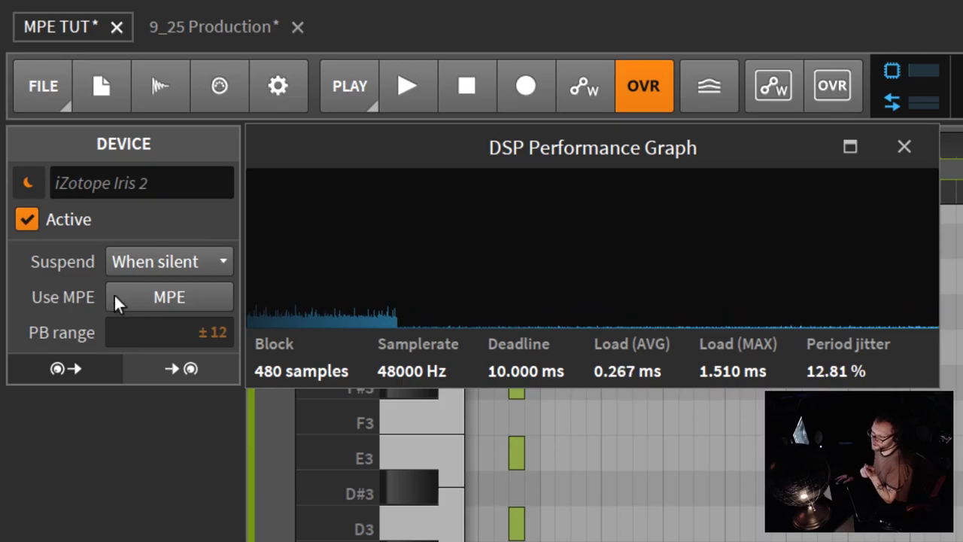
{"action": "left_click", "coordinate": [144, 262]}
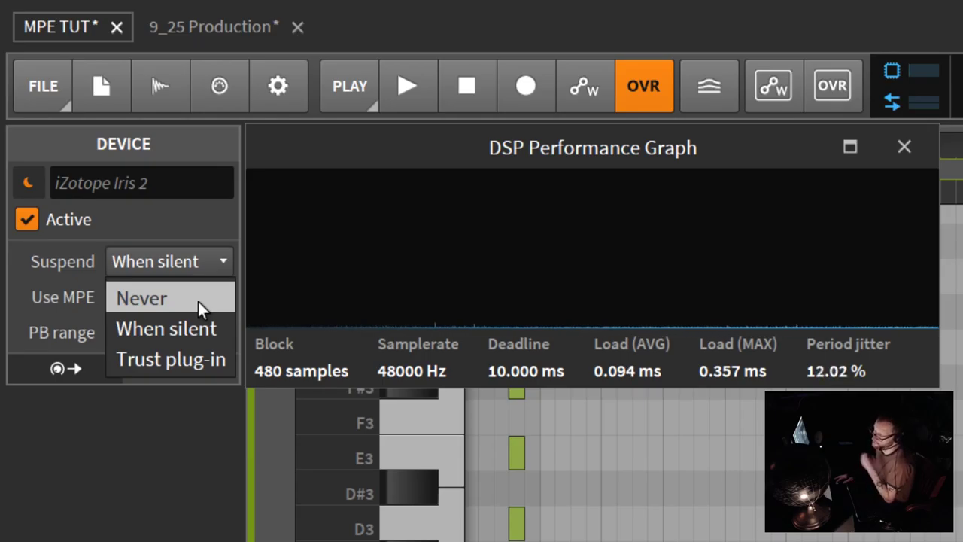
Pick Never in the Suspend dropdown, then change it to Trust plug-in.
{"action": "left_click", "coordinate": [198, 301]}
{"action": "left_click", "coordinate": [169, 261]}
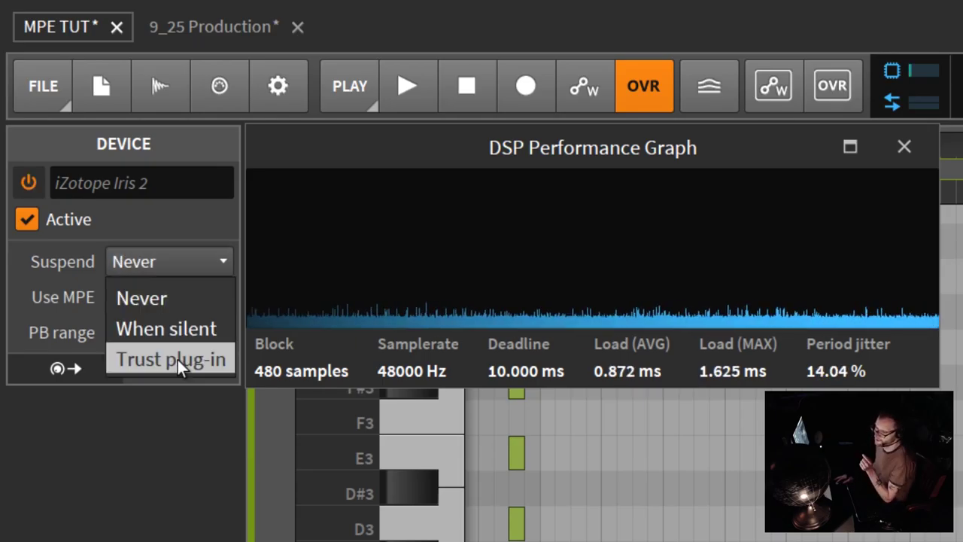
{"action": "left_click", "coordinate": [177, 359]}
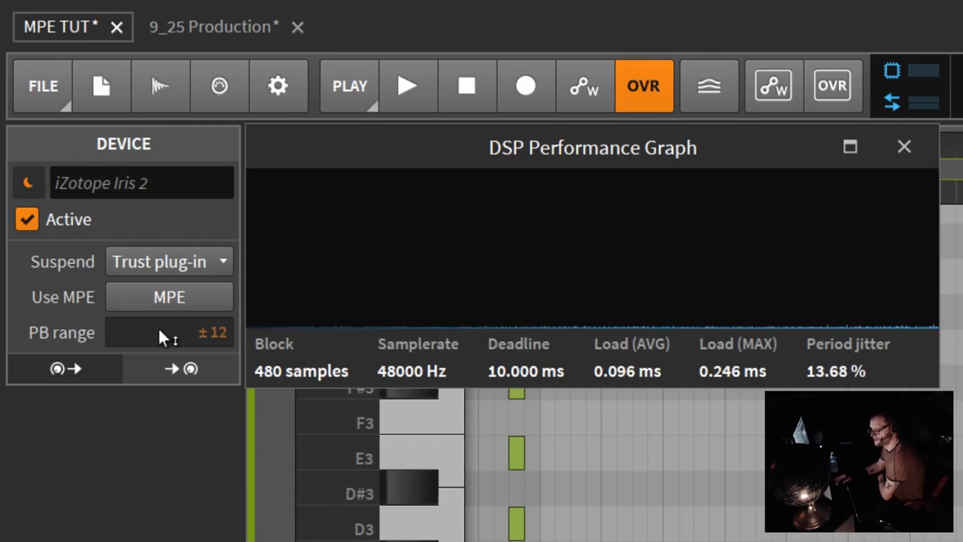
Leave Use MPE on for Iris 2 at ±12 PB range and close the DSP Performance Graph.
{"action": "left_click", "coordinate": [192, 298]}
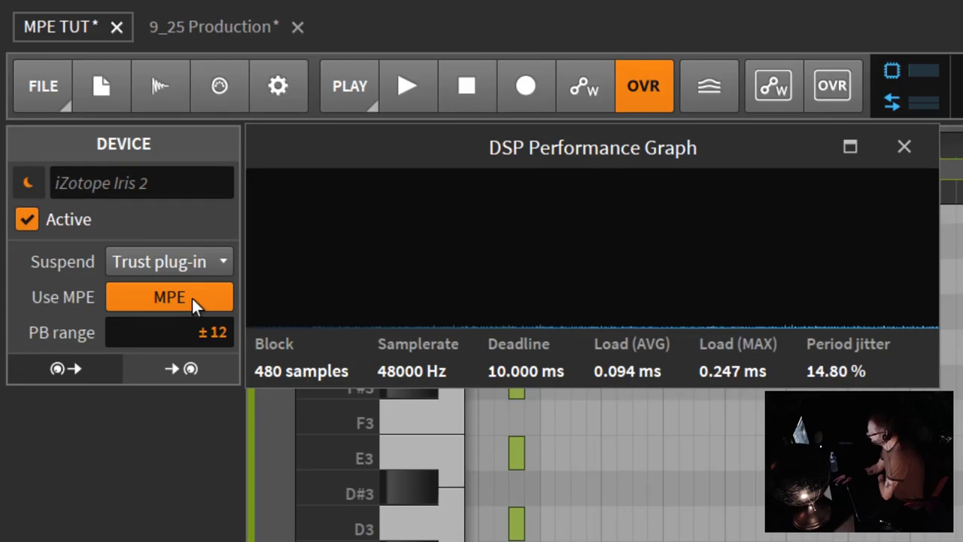
{"action": "left_click", "coordinate": [189, 297]}
{"action": "left_click", "coordinate": [190, 296]}
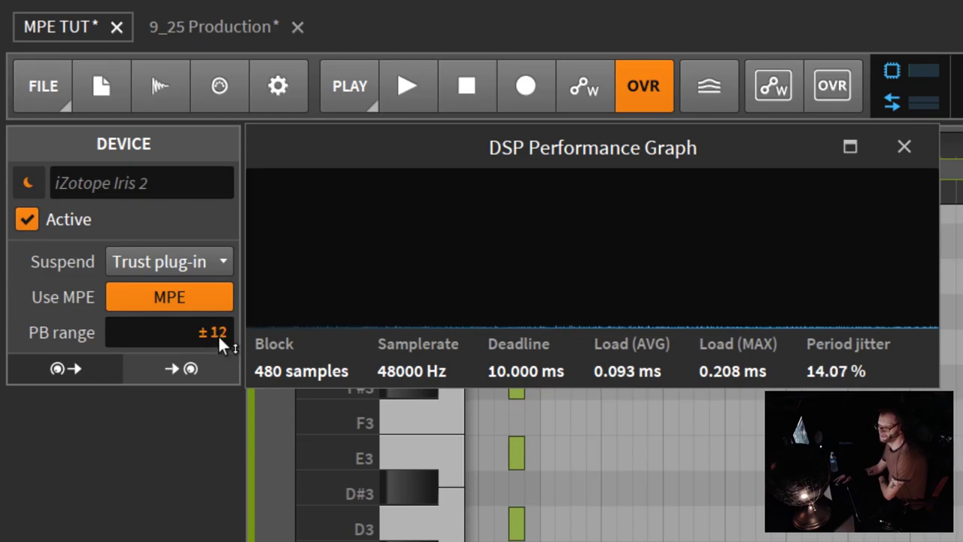
{"action": "left_click", "coordinate": [902, 147]}
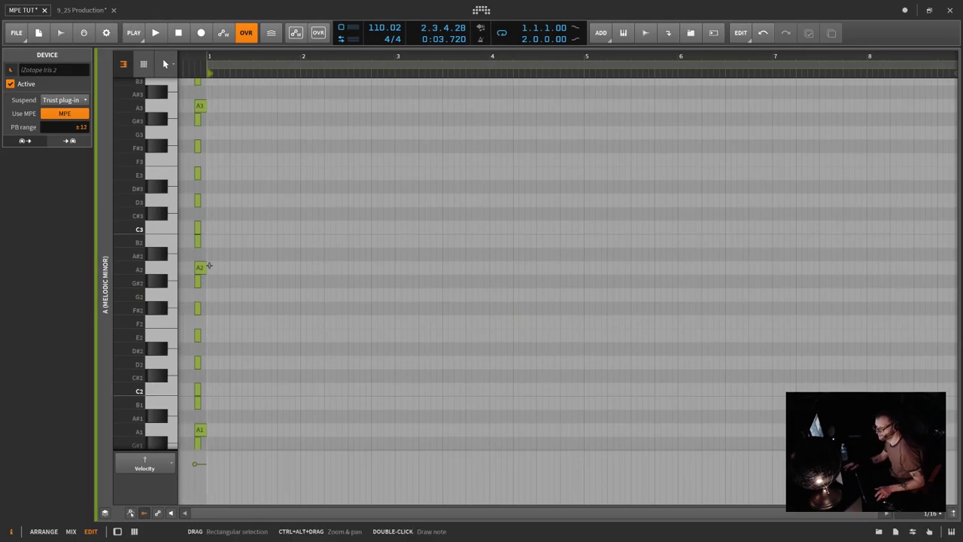
Draw two-bar notes A2 at bar 1, A3 at bar 3, A1 at 5.2 and A2 at 7.2.
{"action": "double_click", "coordinate": [210, 267]}
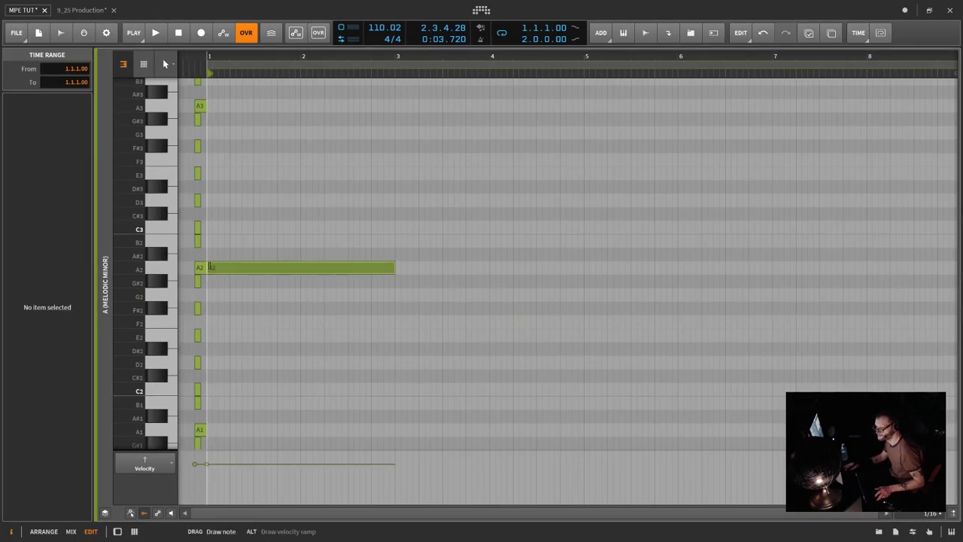
{"action": "double_click", "coordinate": [398, 106]}
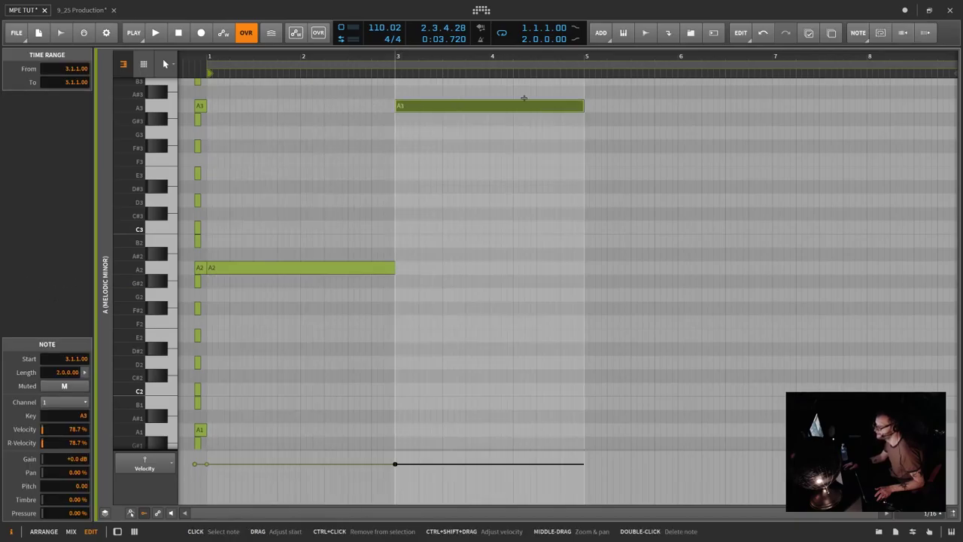
{"action": "double_click", "coordinate": [609, 429]}
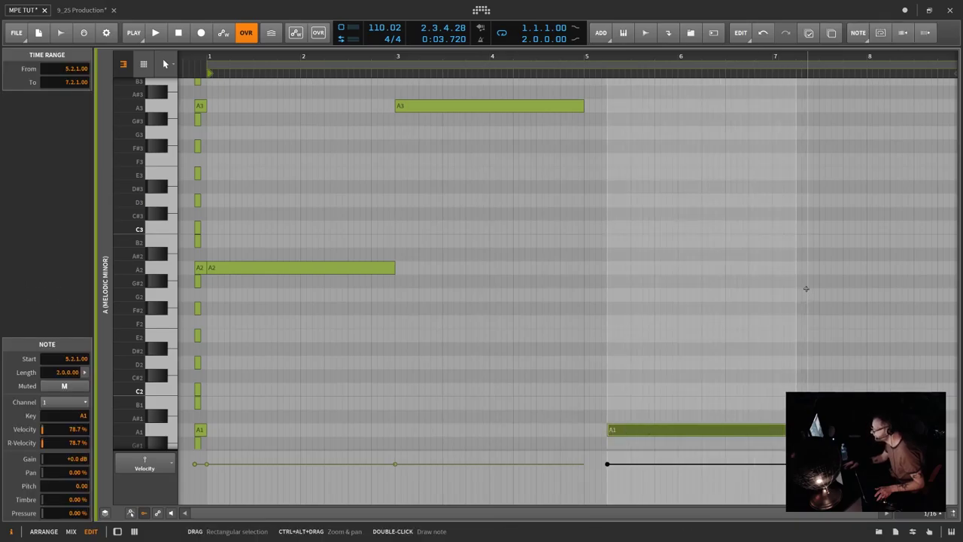
{"action": "double_click", "coordinate": [798, 268]}
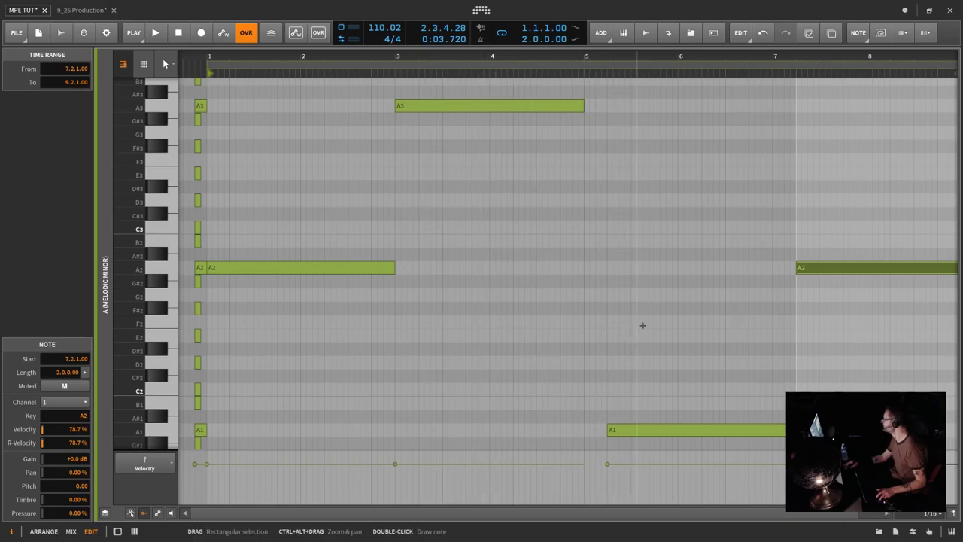
{"action": "key", "text": "d"}
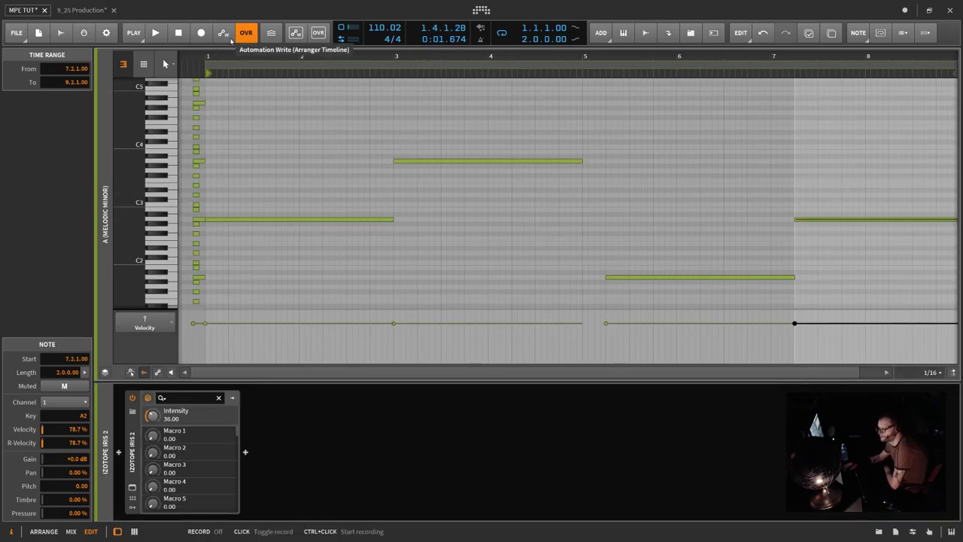
Play the clip to audition the four notes, then stop playback.
{"action": "left_click", "coordinate": [158, 34]}
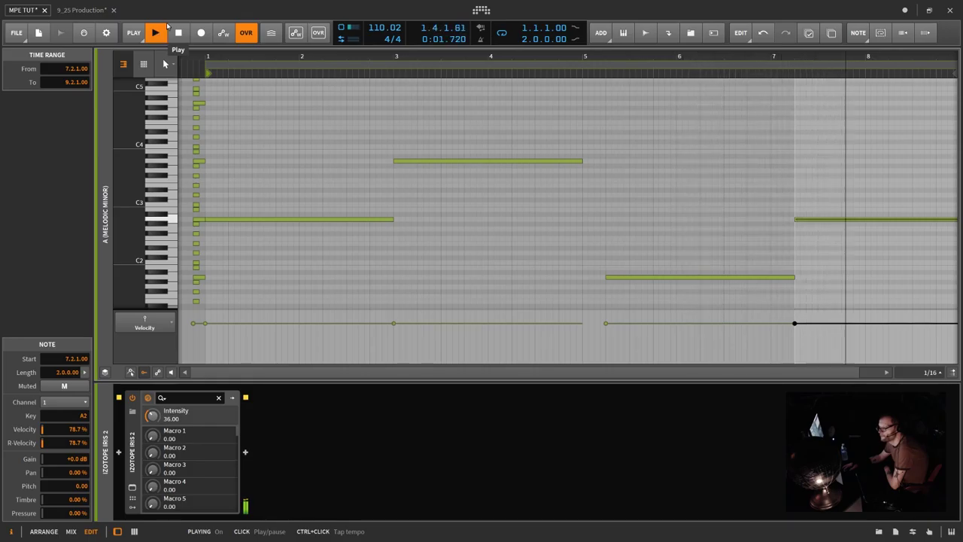
{"action": "left_click", "coordinate": [179, 33]}
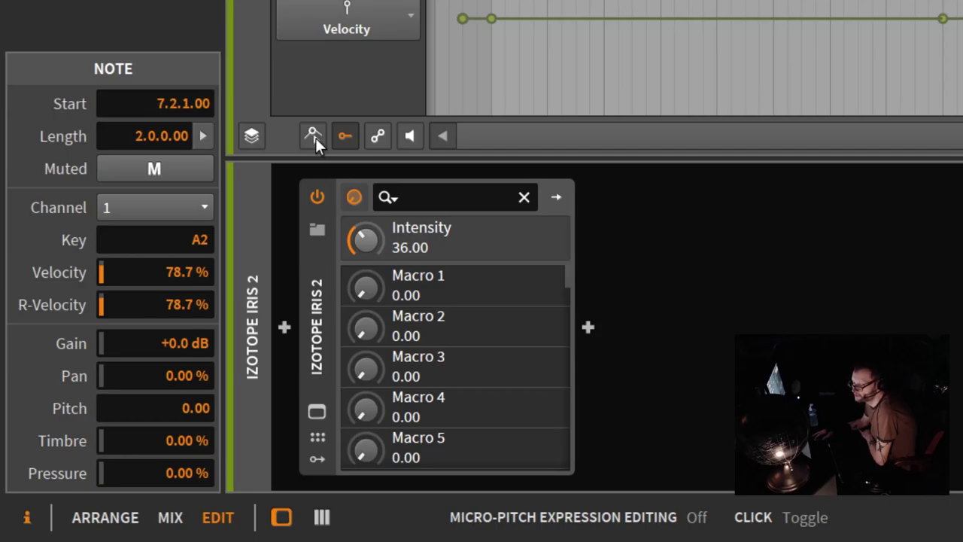
With micro-pitch editing on, glide A2 up to A3, A3 down to A1, and A1 up to A2.
{"action": "left_click", "coordinate": [315, 138]}
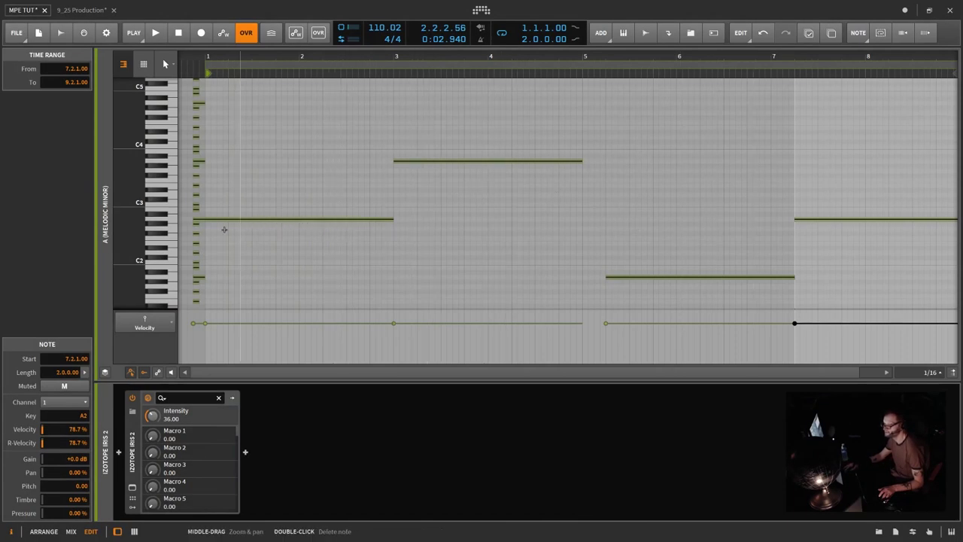
{"action": "left_click", "coordinate": [298, 220]}
{"action": "left_click_drag", "start_coordinate": [392, 220], "coordinate": [438, 163]}
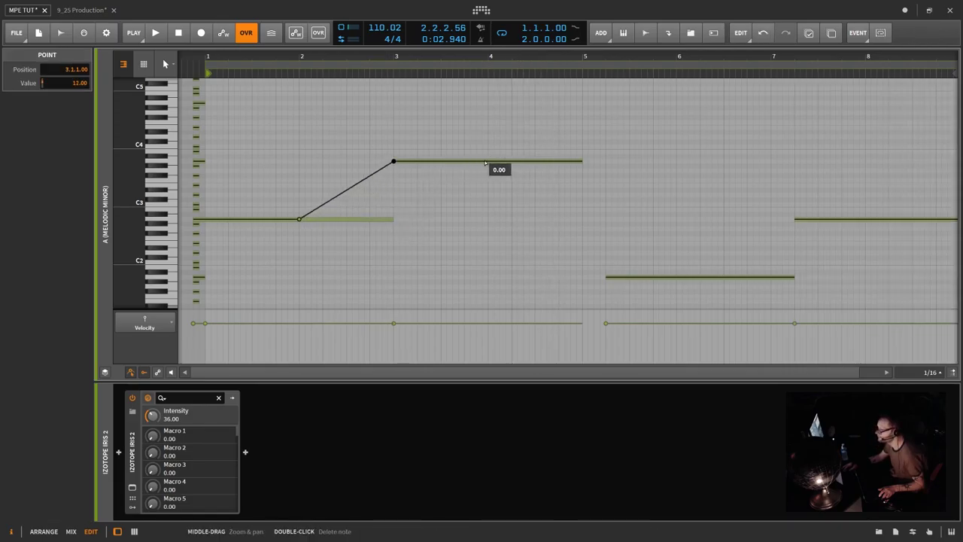
{"action": "left_click", "coordinate": [487, 162]}
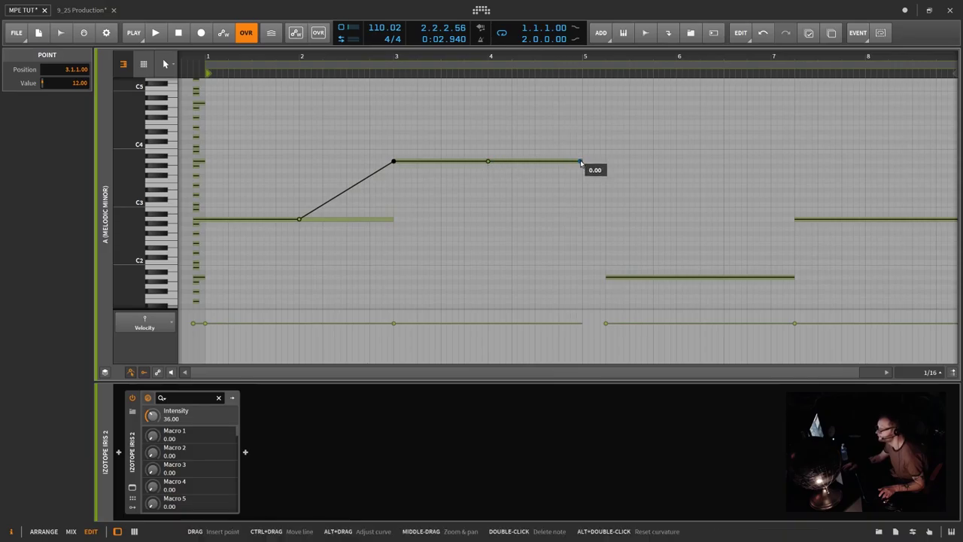
{"action": "left_click_drag", "start_coordinate": [581, 162], "coordinate": [652, 277]}
{"action": "key", "text": "shift+Right"}
{"action": "key", "text": "shift+Right"}
{"action": "key", "text": "shift+Right"}
{"action": "key", "text": "shift+Right"}
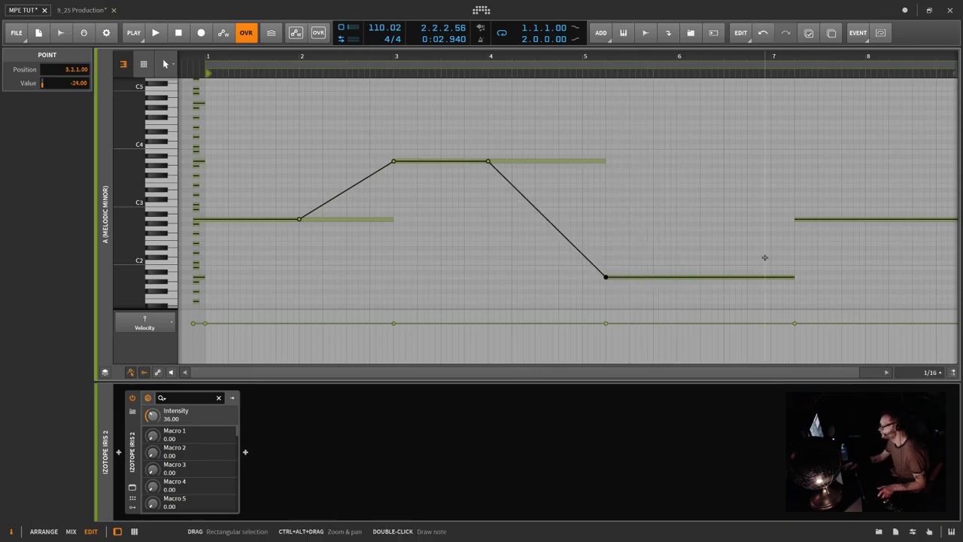
{"action": "left_click", "coordinate": [700, 277]}
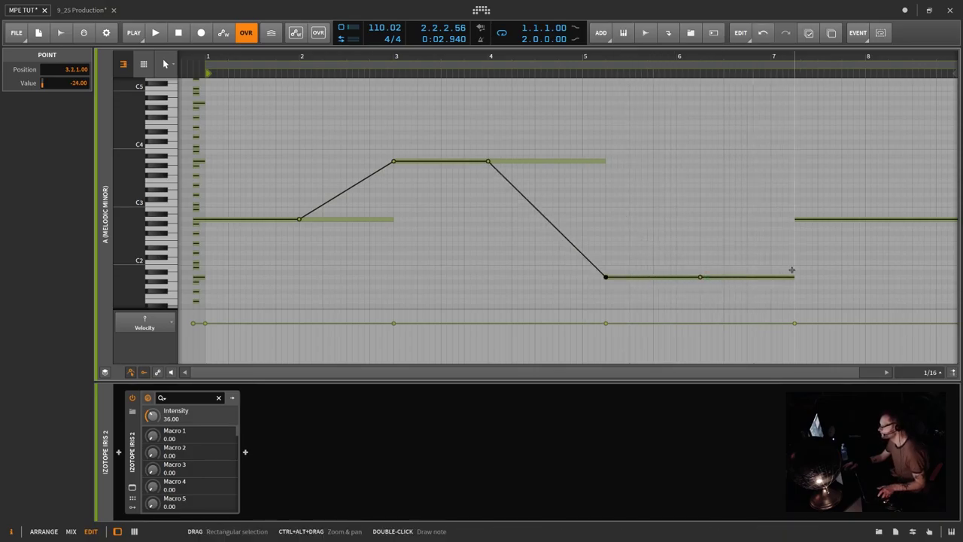
{"action": "left_click_drag", "start_coordinate": [793, 278], "coordinate": [846, 220]}
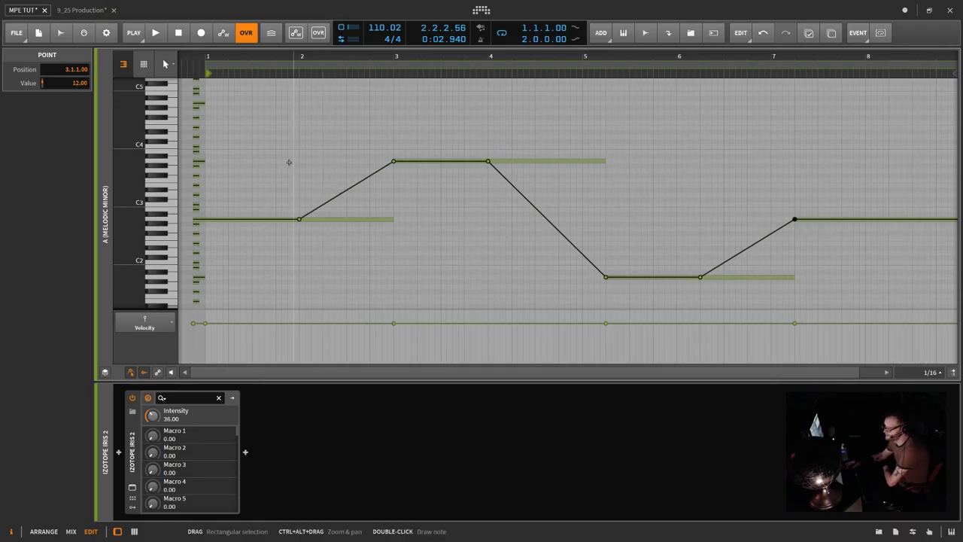
{"action": "left_click", "coordinate": [106, 451]}
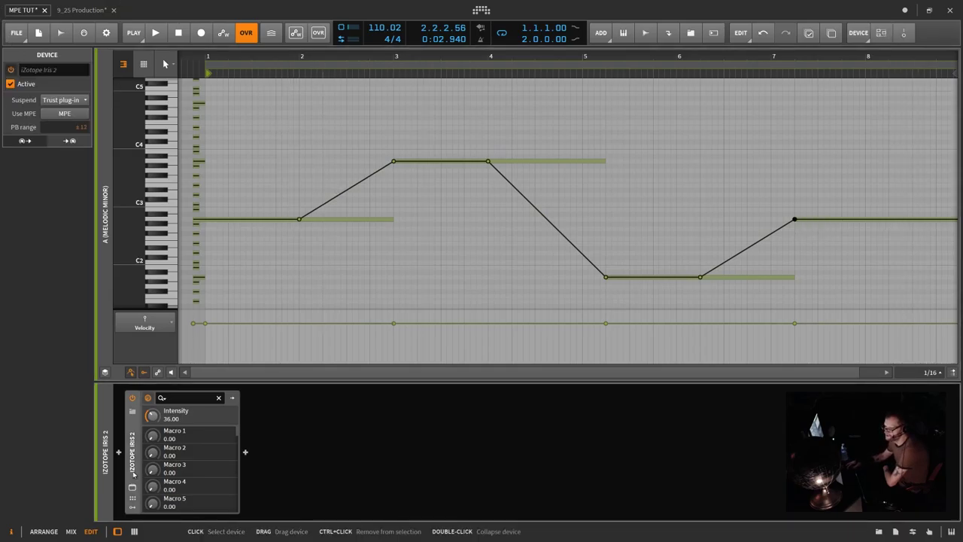
Play and stop the gliding notes through Iris 2, then turn Use MPE back on.
{"action": "left_click", "coordinate": [155, 33]}
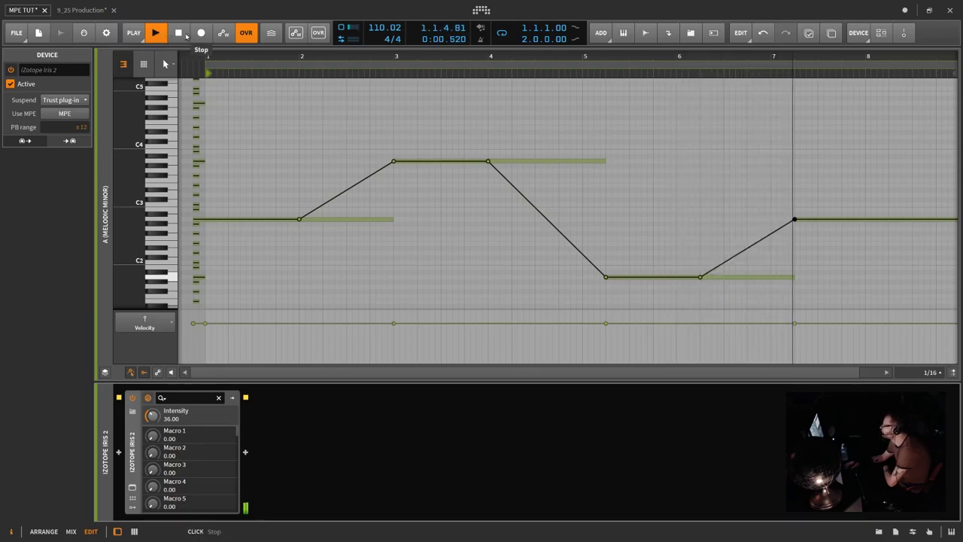
{"action": "left_click", "coordinate": [184, 35]}
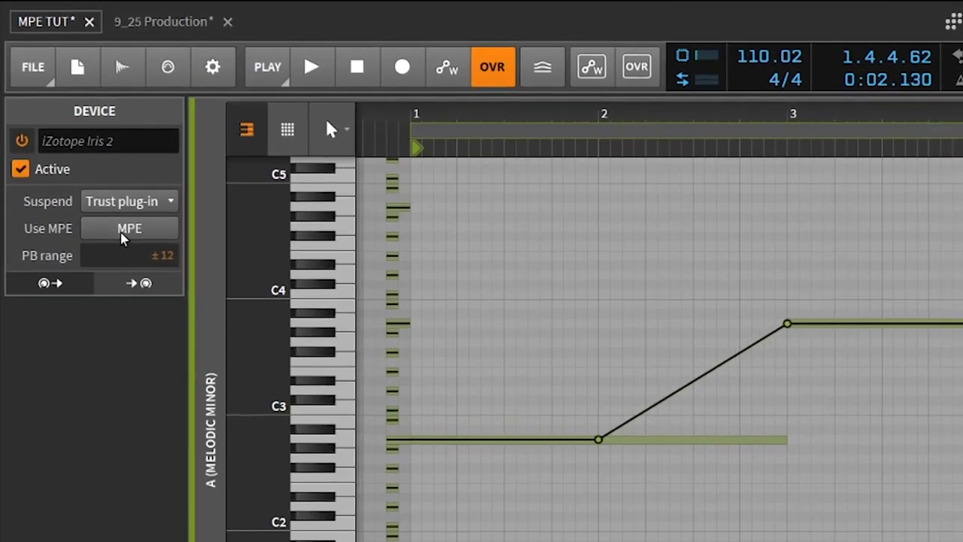
{"action": "left_click", "coordinate": [124, 232]}
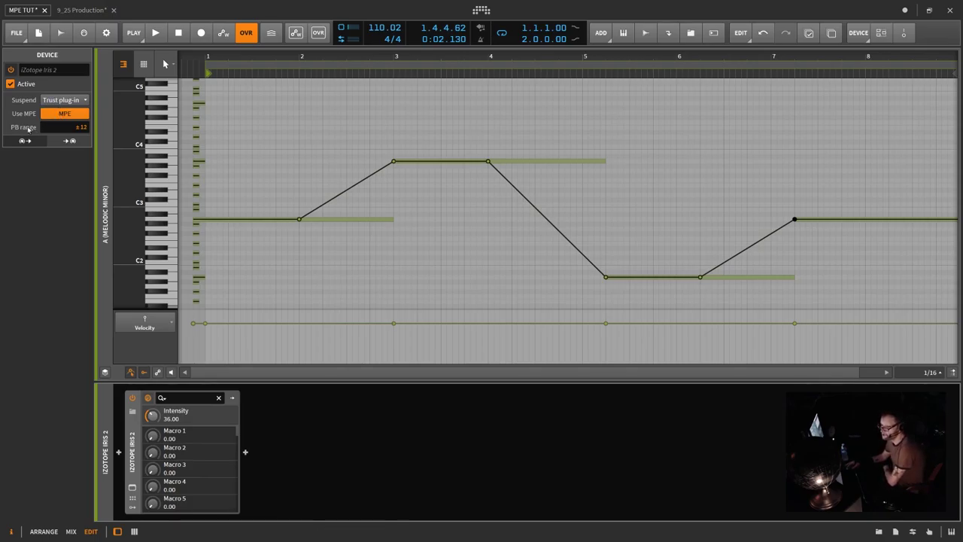
{"action": "left_click", "coordinate": [162, 36]}
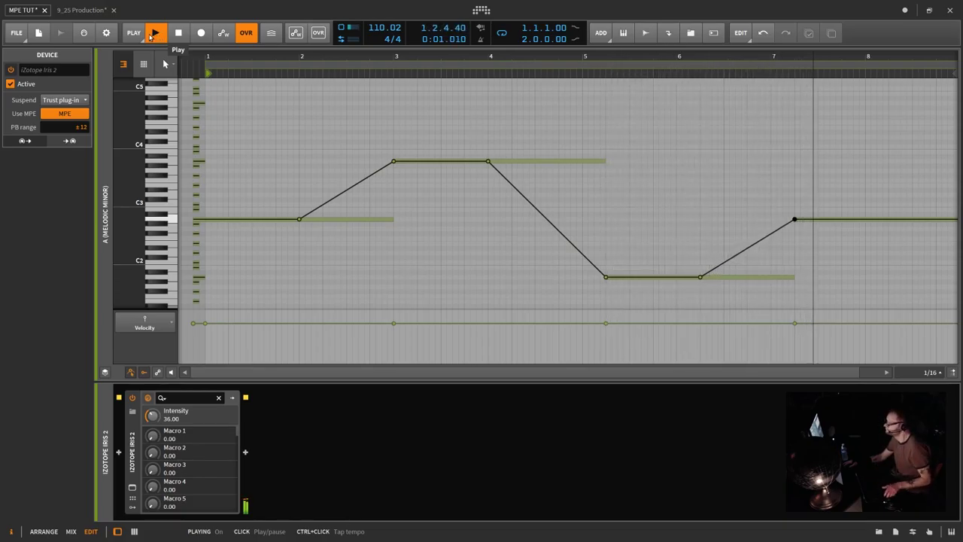
{"action": "left_click", "coordinate": [152, 31]}
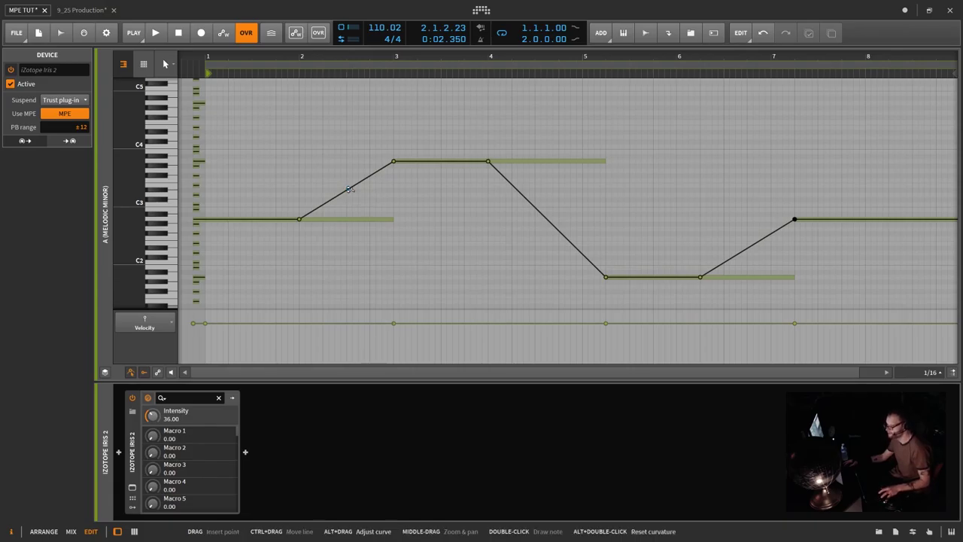
Curve the three glides (C3→C4, C4→C2, C2→C3) and play the clip to hear them.
{"action": "left_click_drag", "start_coordinate": [347, 190], "coordinate": [512, 288]}
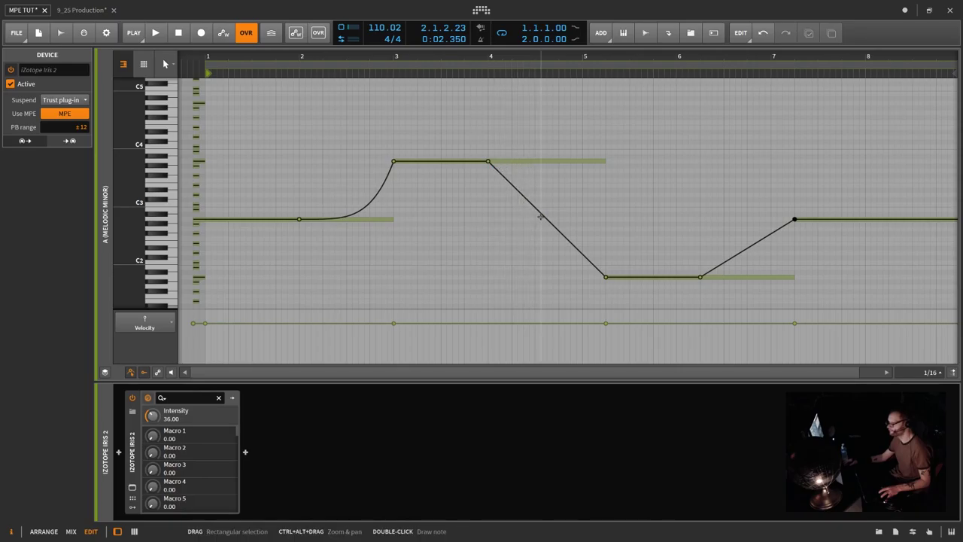
{"action": "left_click_drag", "start_coordinate": [548, 217], "coordinate": [556, 181]}
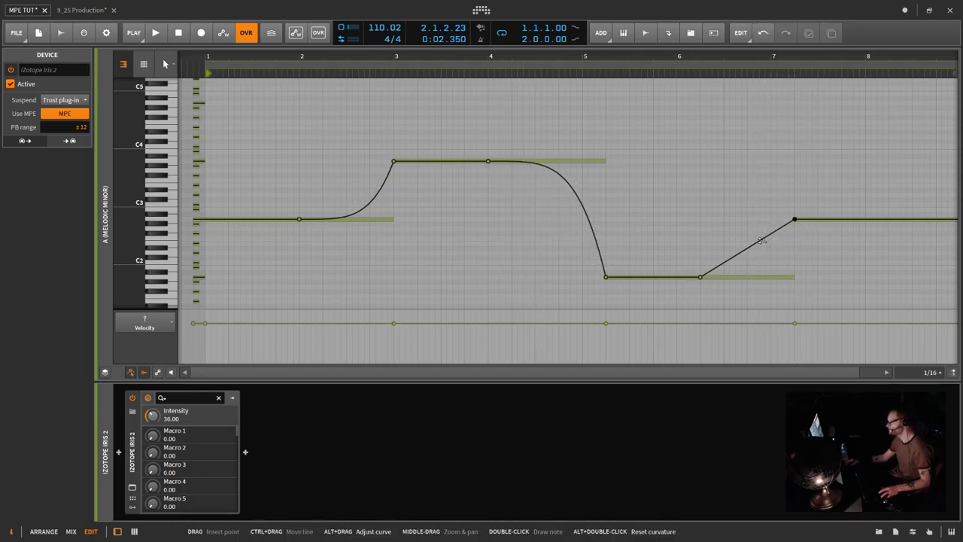
{"action": "left_click_drag", "start_coordinate": [764, 238], "coordinate": [716, 98]}
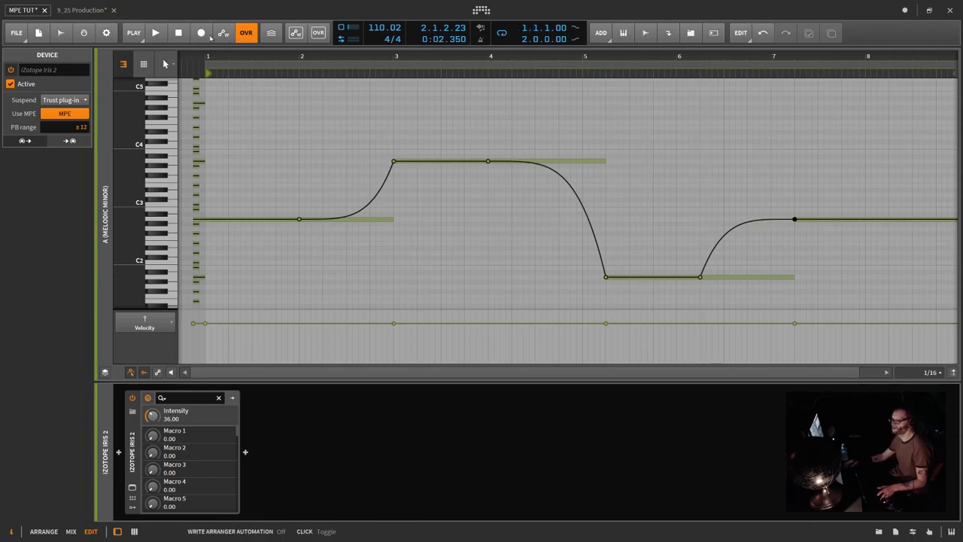
{"action": "left_click", "coordinate": [154, 35]}
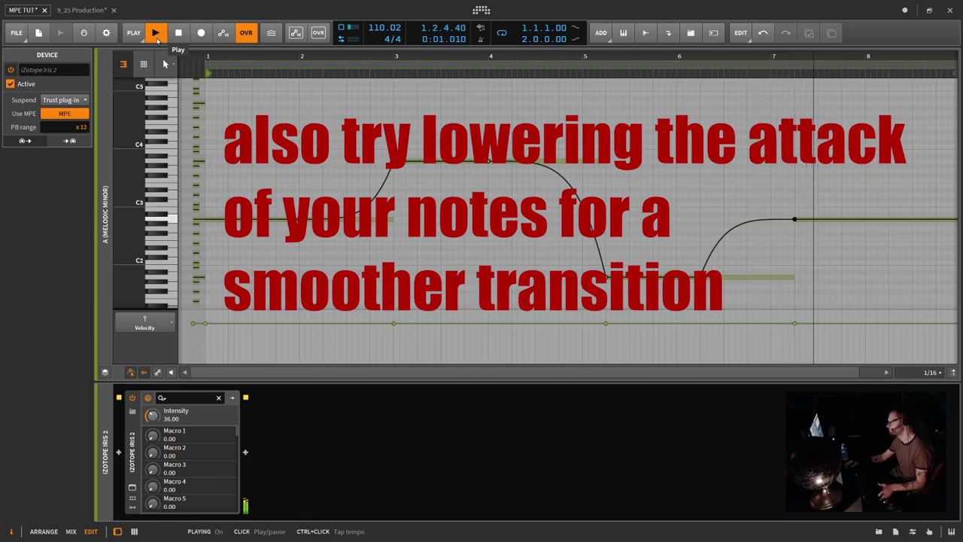
{"action": "left_click", "coordinate": [156, 38]}
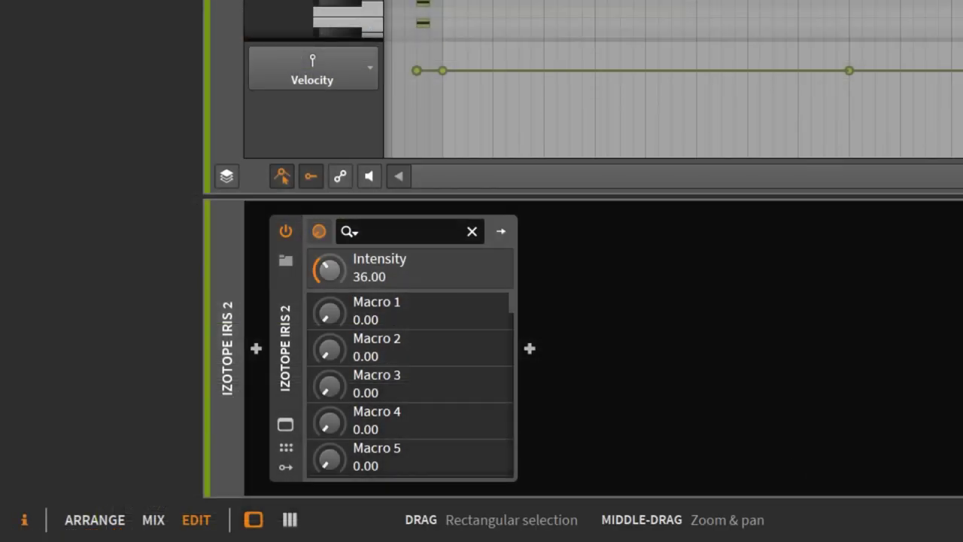
Toggle micro-pitch editing of the notes off and back on.
{"action": "left_click", "coordinate": [283, 176]}
{"action": "left_click", "coordinate": [284, 177]}
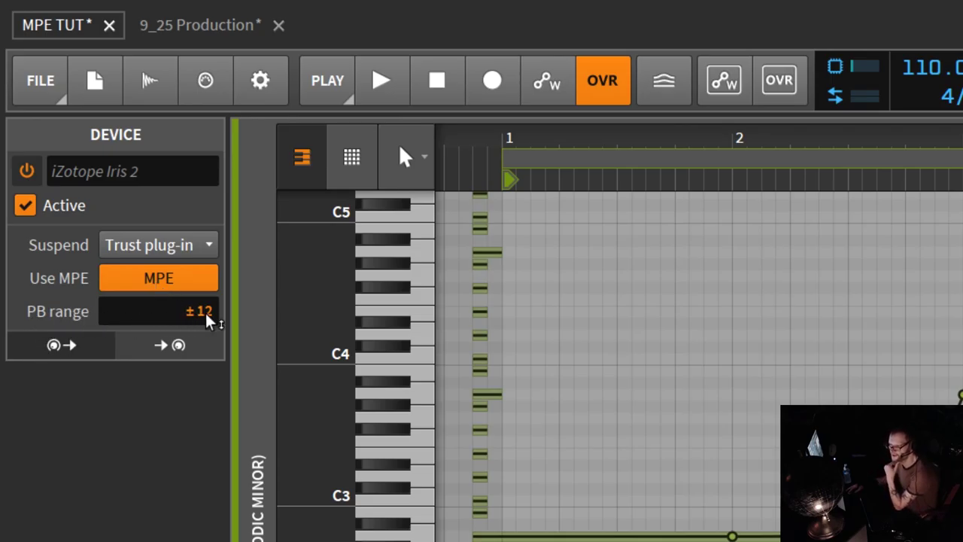
{"action": "left_click_drag", "start_coordinate": [210, 318], "coordinate": [210, 256]}
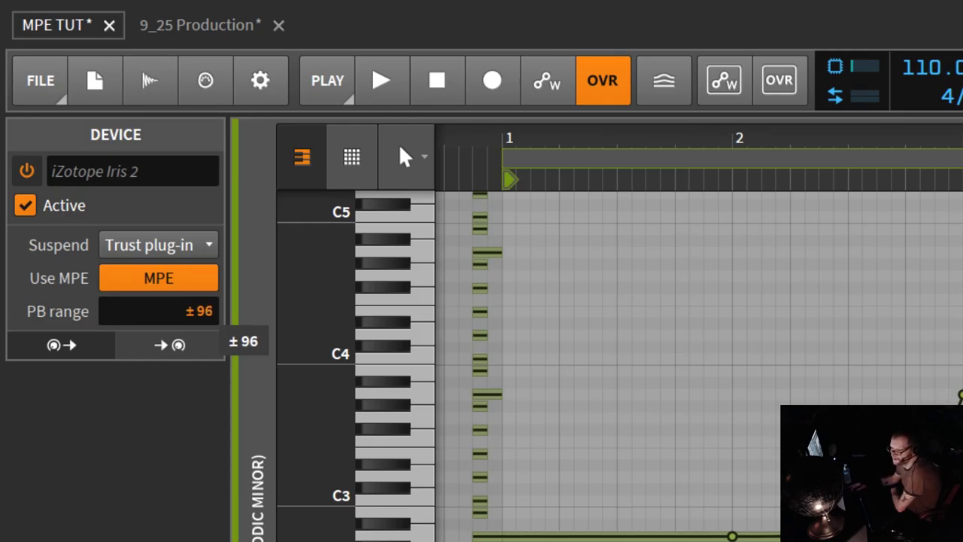
{"action": "left_click_drag", "start_coordinate": [211, 256], "coordinate": [211, 327]}
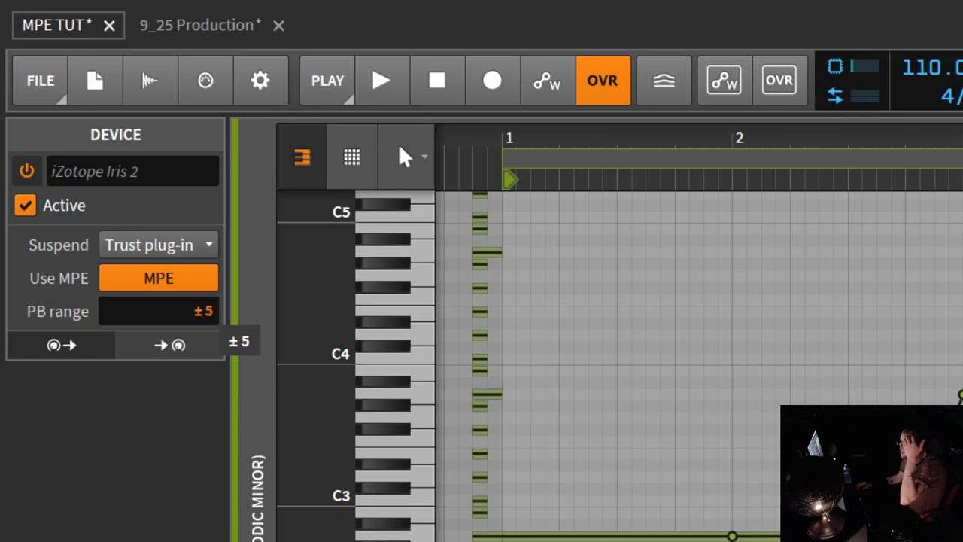
{"action": "left_click_drag", "start_coordinate": [211, 323], "coordinate": [210, 320]}
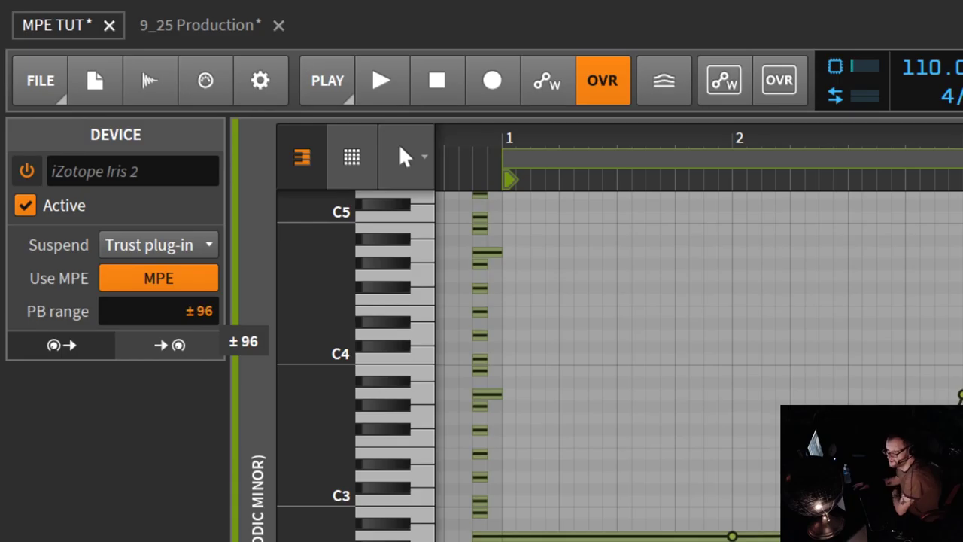
{"action": "left_click_drag", "start_coordinate": [211, 320], "coordinate": [208, 318]}
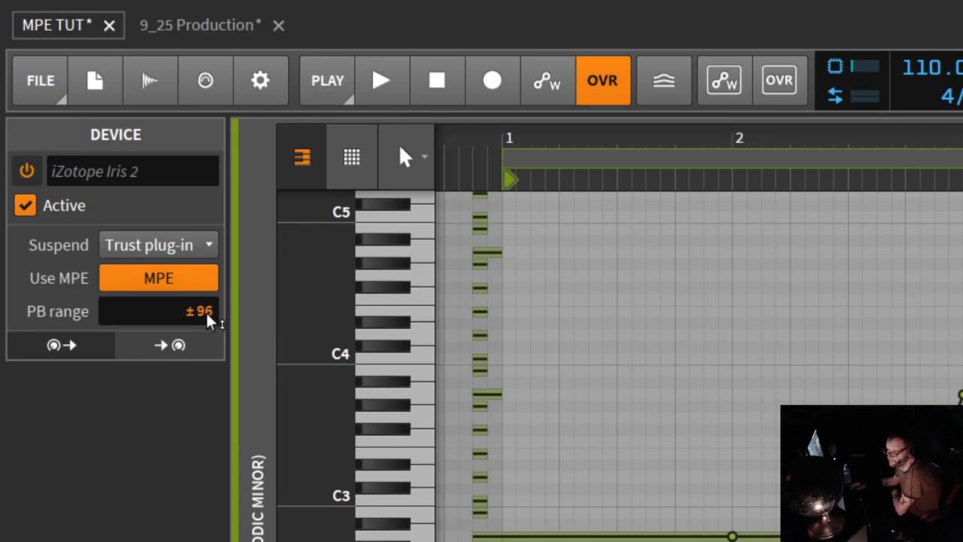
{"action": "left_click", "coordinate": [382, 83]}
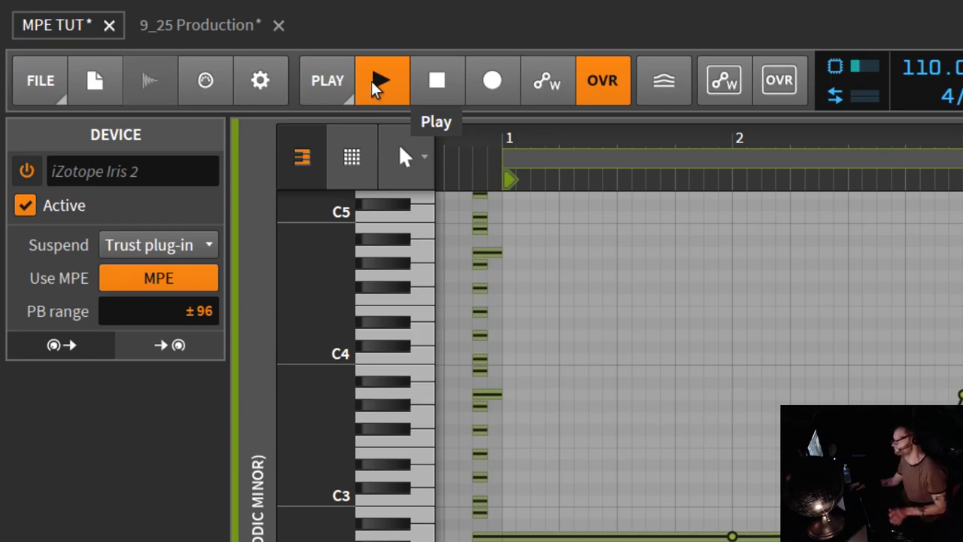
{"action": "left_click", "coordinate": [371, 82]}
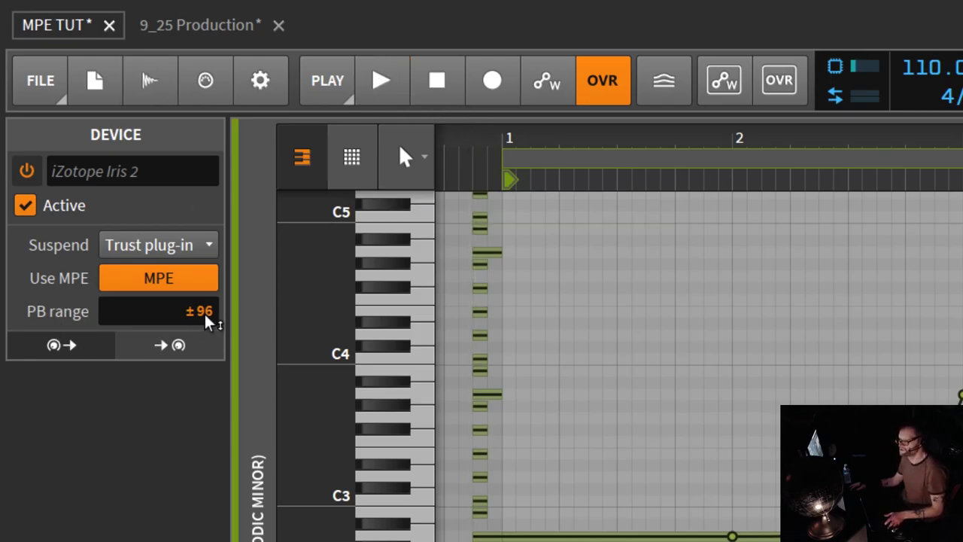
{"action": "left_click_drag", "start_coordinate": [209, 321], "coordinate": [208, 320]}
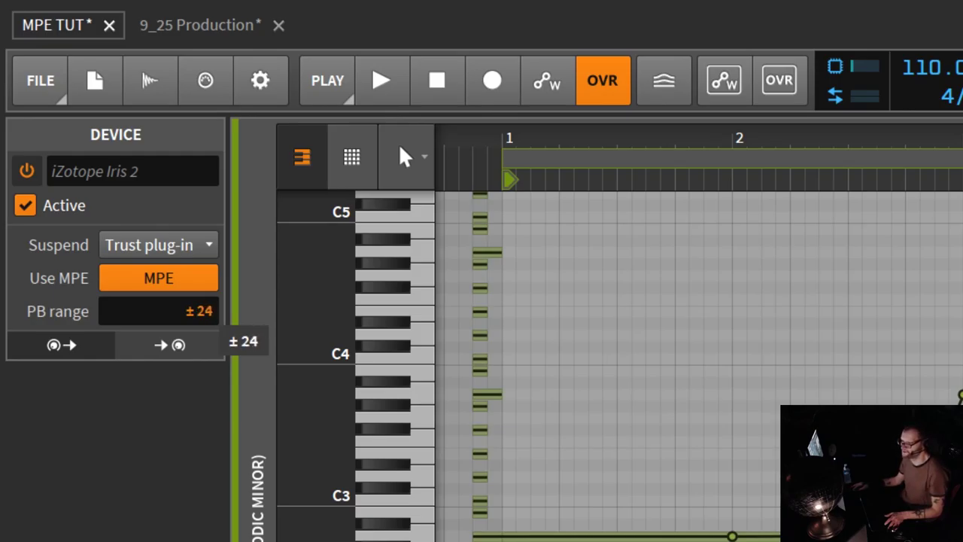
{"action": "left_click_drag", "start_coordinate": [208, 320], "coordinate": [208, 325]}
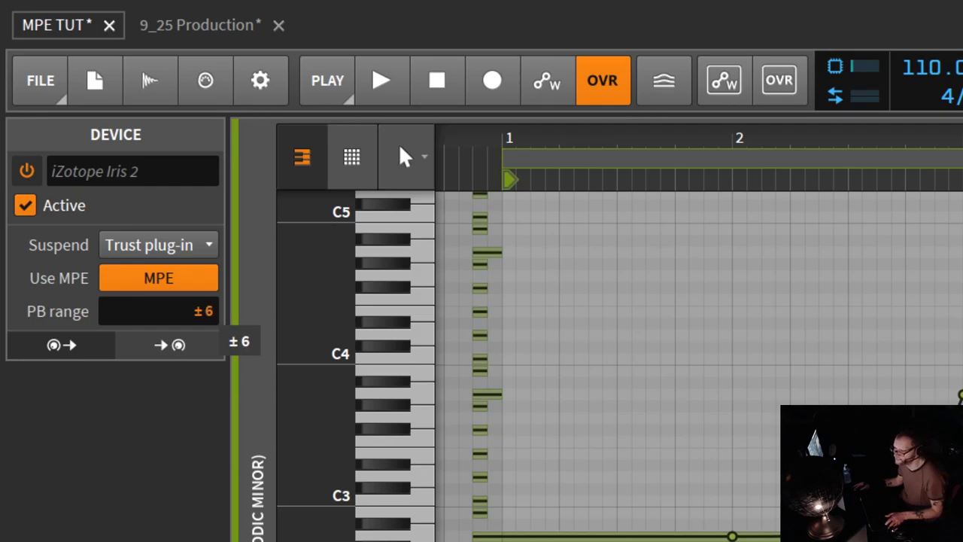
{"action": "left_click_drag", "start_coordinate": [208, 321], "coordinate": [206, 316]}
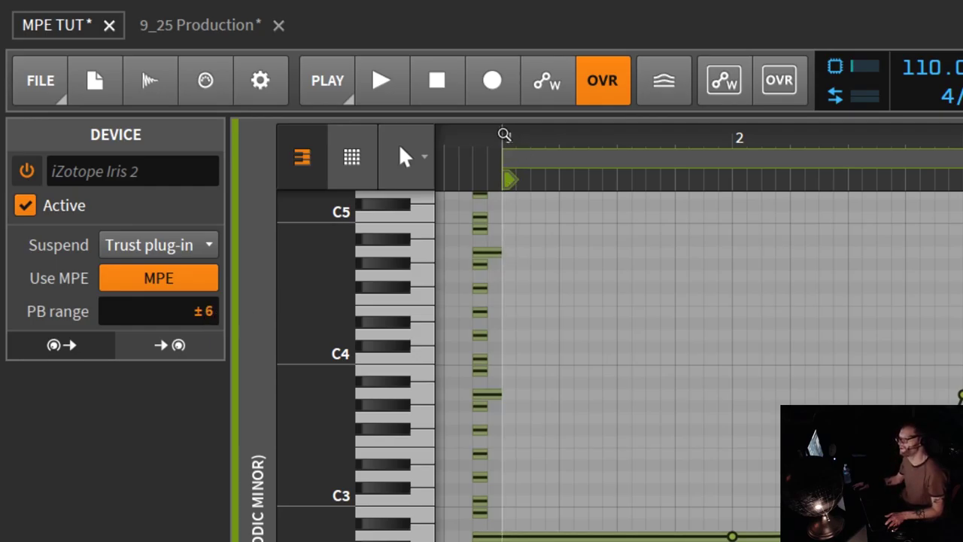
{"action": "left_click", "coordinate": [504, 134]}
{"action": "key", "text": "space"}
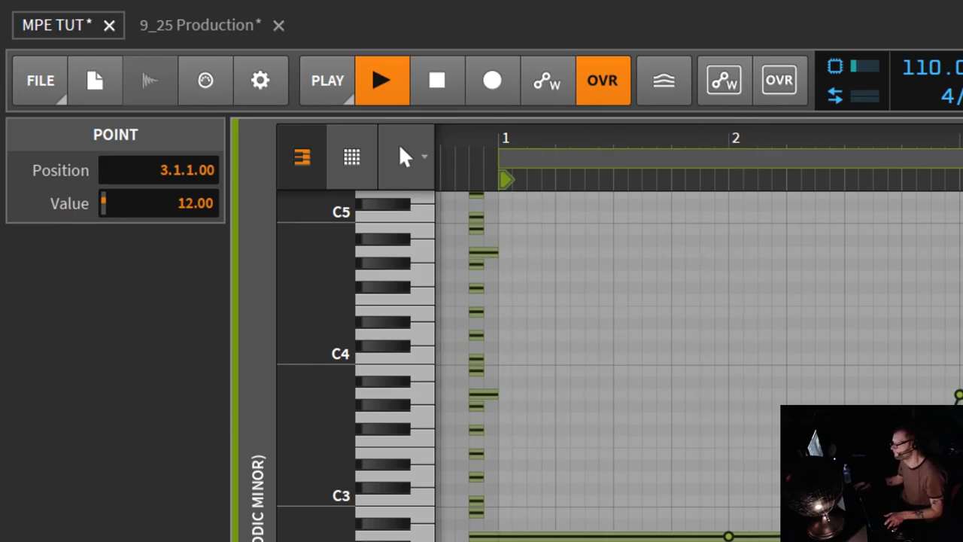
{"action": "key", "text": "space"}
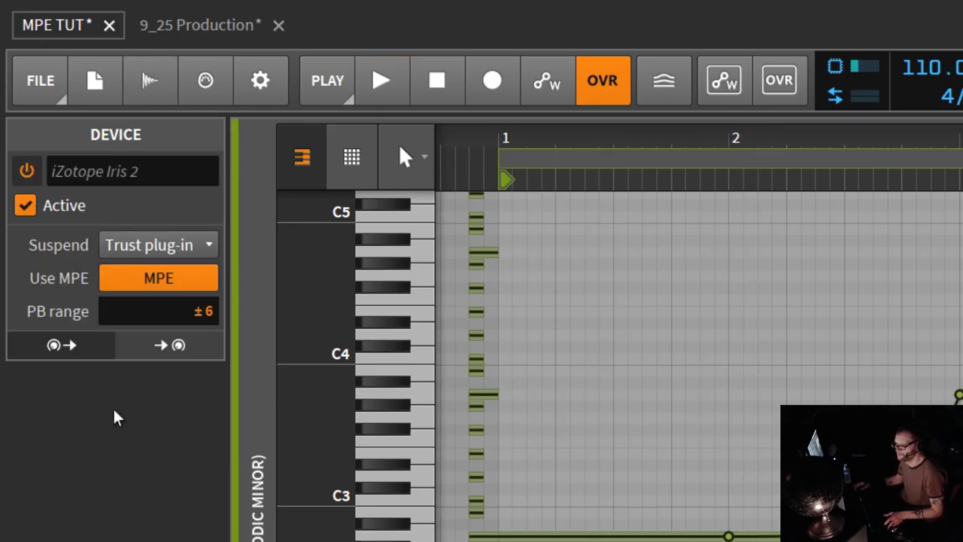
{"action": "left_click_drag", "start_coordinate": [215, 322], "coordinate": [215, 301]}
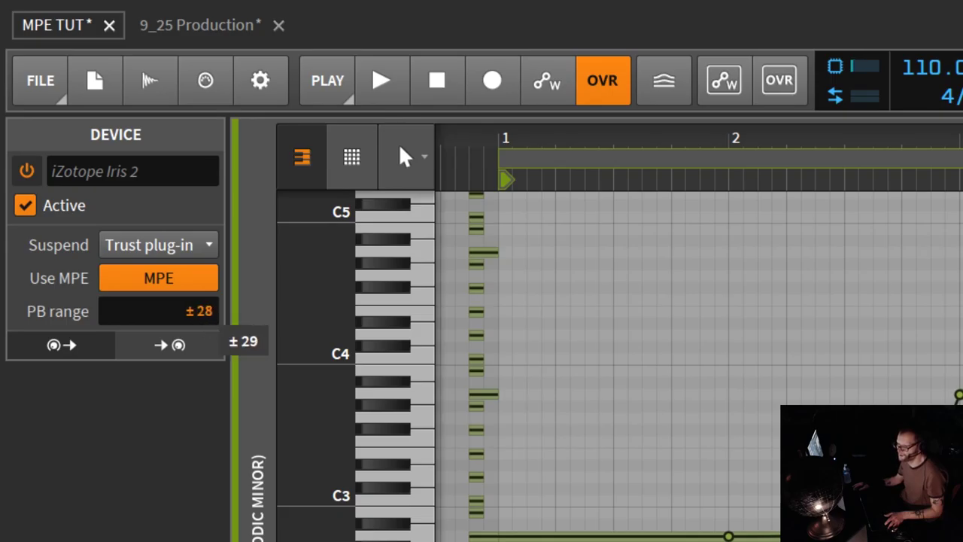
{"action": "left_click_drag", "start_coordinate": [199, 311], "coordinate": [200, 338]}
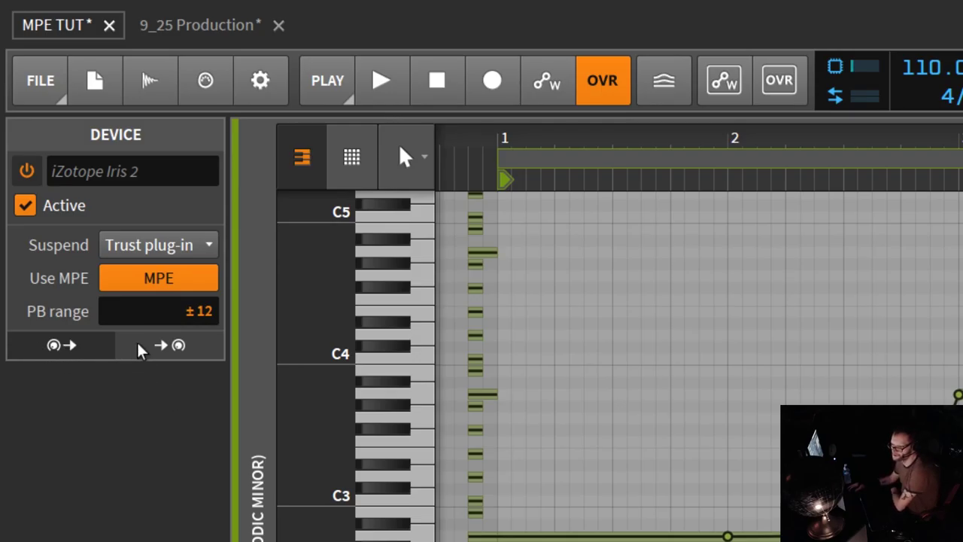
{"action": "left_click", "coordinate": [160, 351]}
{"action": "left_click", "coordinate": [54, 347]}
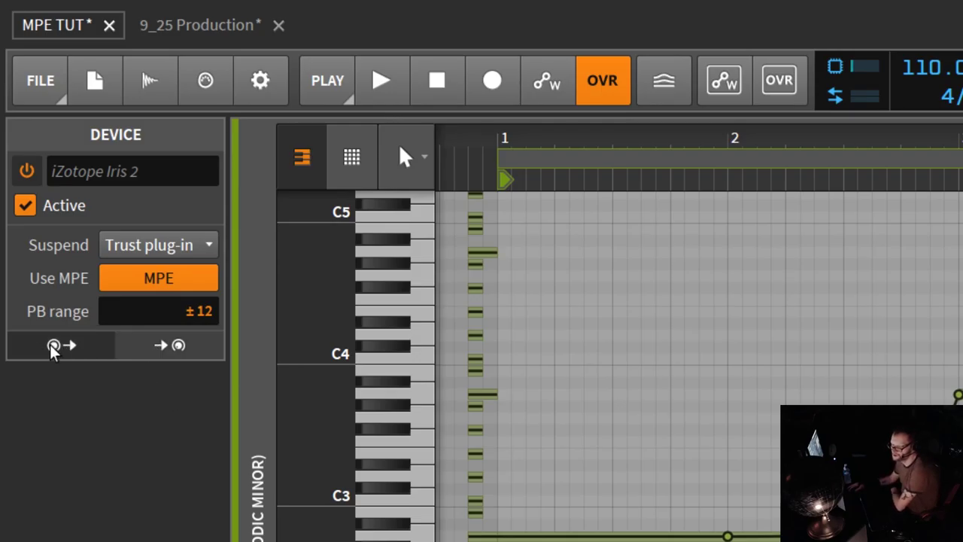
{"action": "left_click", "coordinate": [188, 346]}
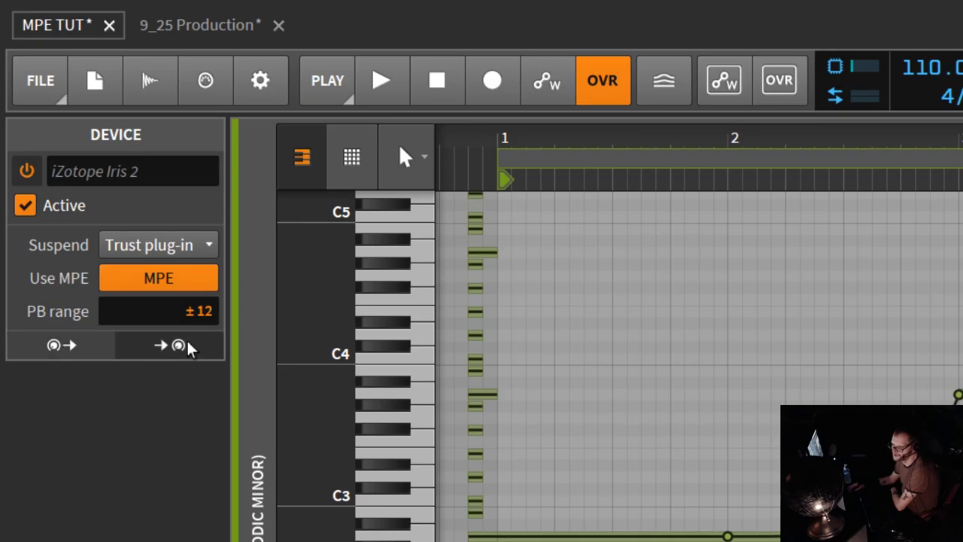
{"action": "left_click", "coordinate": [54, 347]}
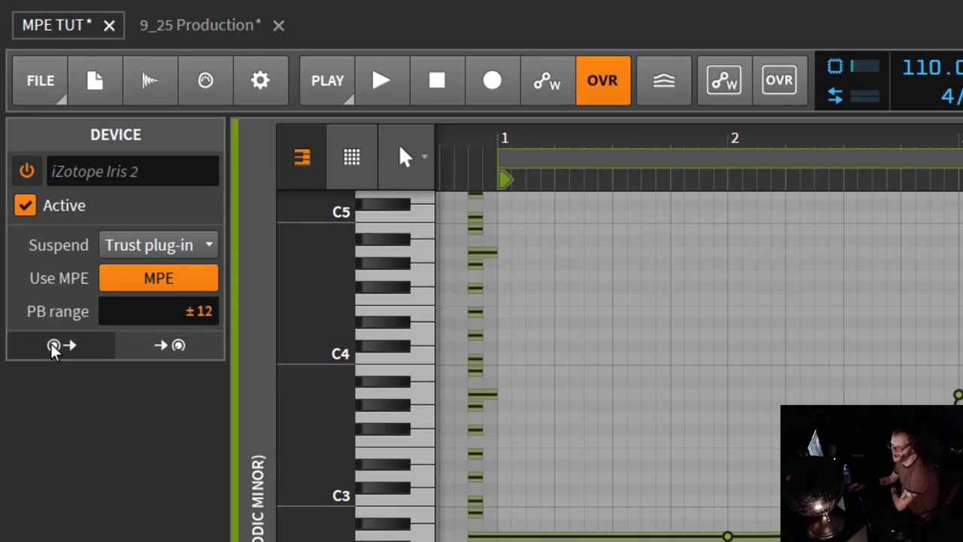
Insert an LFO modulator into Iris 2's modulator slots.
{"action": "left_click", "coordinate": [179, 347]}
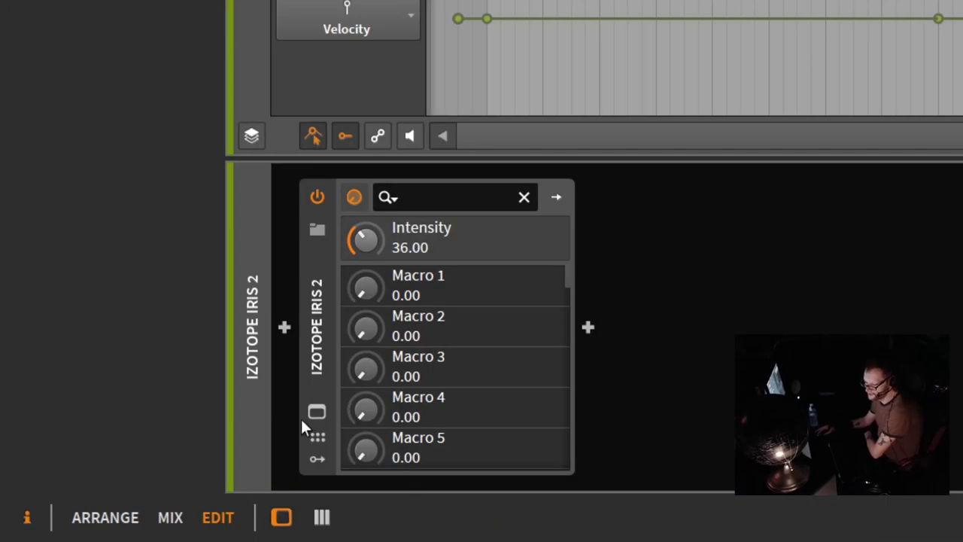
{"action": "left_click", "coordinate": [318, 460]}
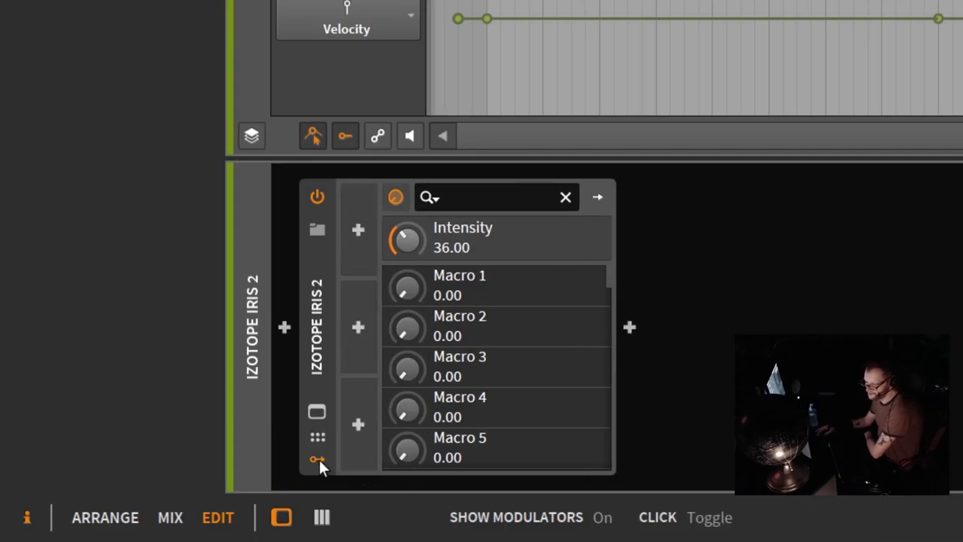
{"action": "left_click", "coordinate": [360, 230]}
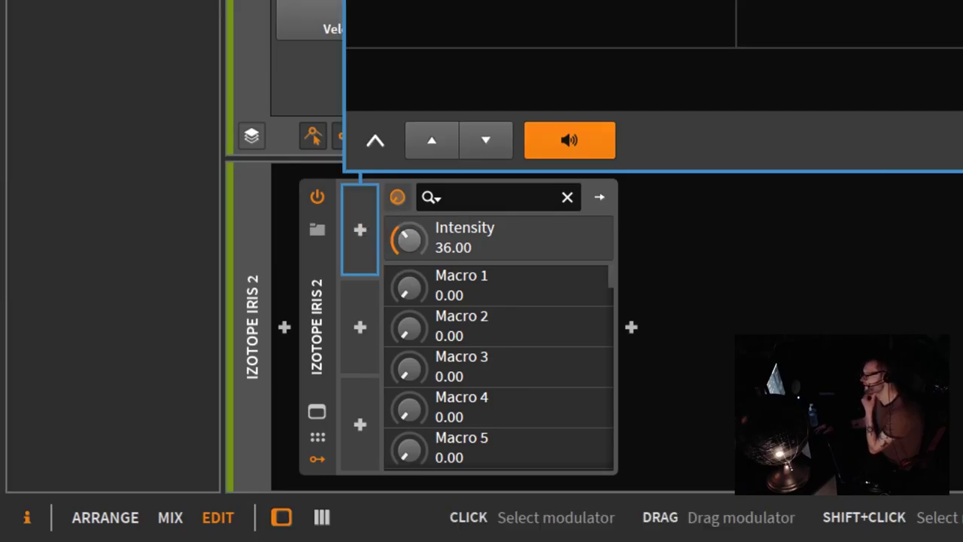
{"action": "key", "text": "Return"}
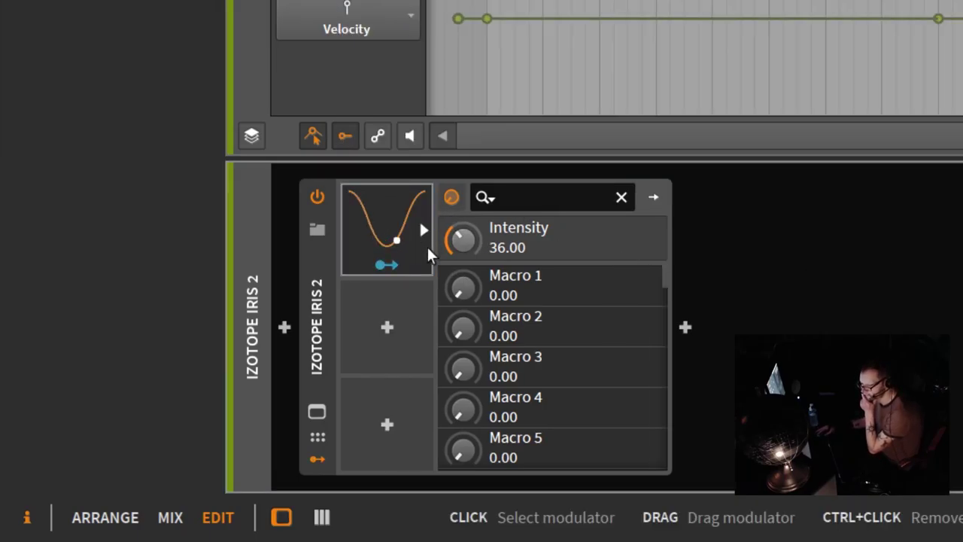
Route the LFO to Macro 2 at an amount of -0.860 and reselect Iris 2.
{"action": "left_click", "coordinate": [385, 265]}
{"action": "left_click_drag", "start_coordinate": [468, 331], "coordinate": [461, 331]}
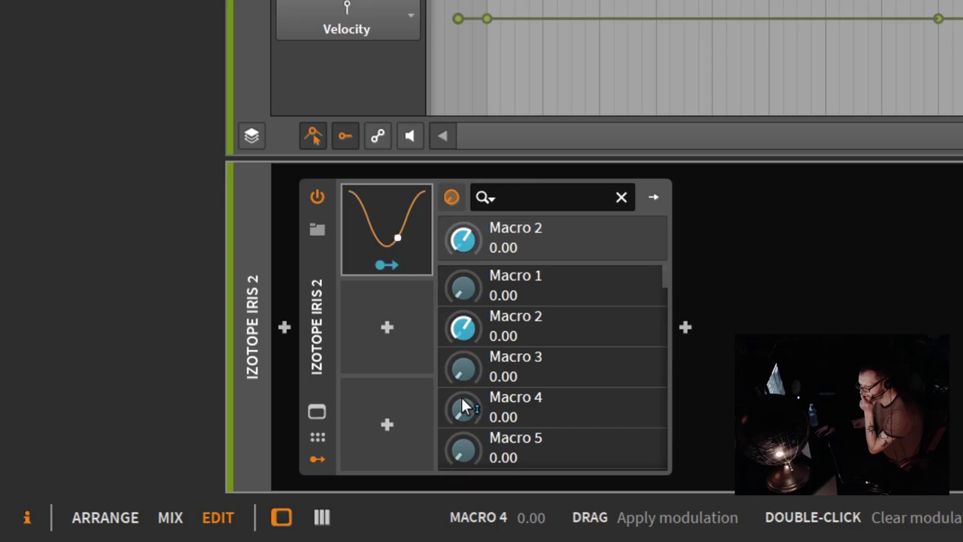
{"action": "left_click", "coordinate": [393, 267]}
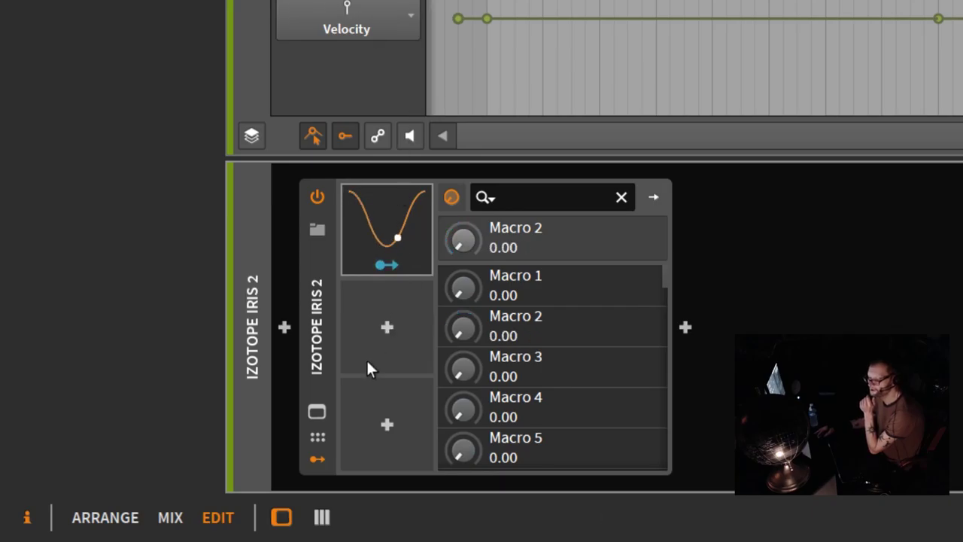
{"action": "left_click", "coordinate": [316, 348]}
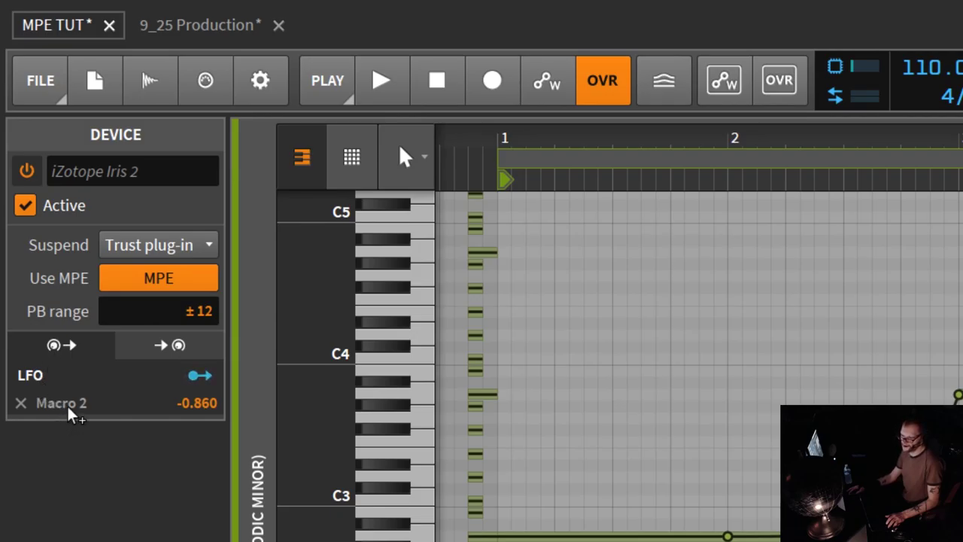
Raise the LFO's Macro 2 modulation amount to 1.000, also typing 23 into the amount field.
{"action": "left_click_drag", "start_coordinate": [197, 402], "coordinate": [197, 361]}
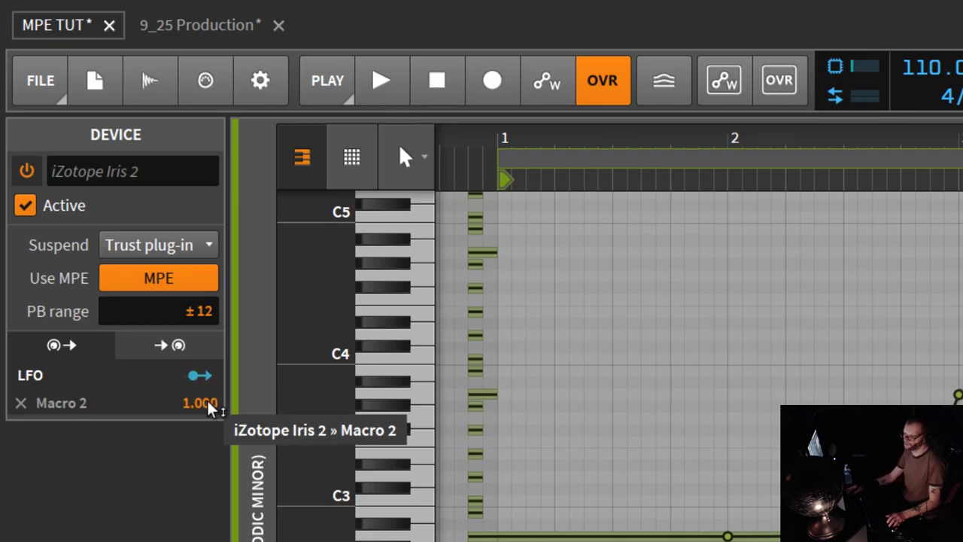
{"action": "double_click", "coordinate": [203, 404]}
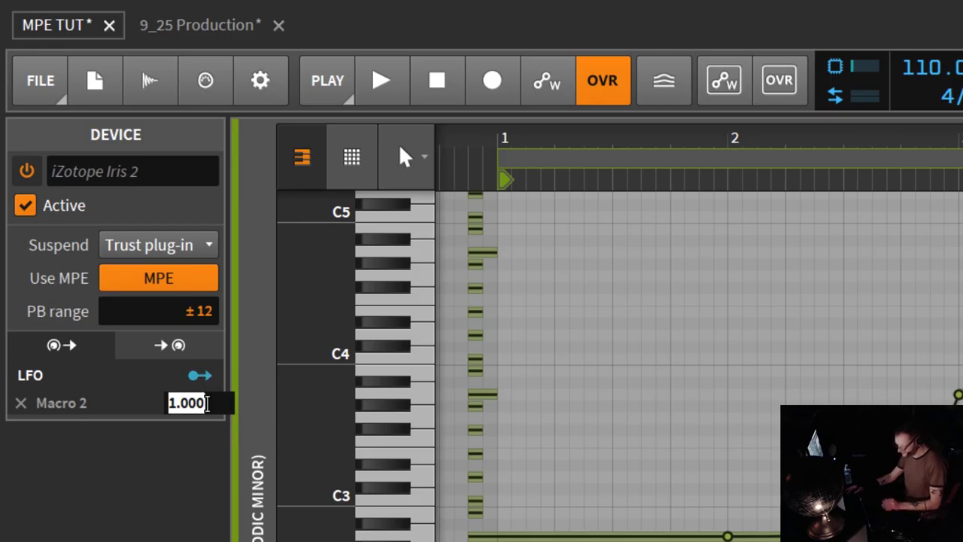
{"action": "type", "text": "23"}
{"action": "key", "text": "Return"}
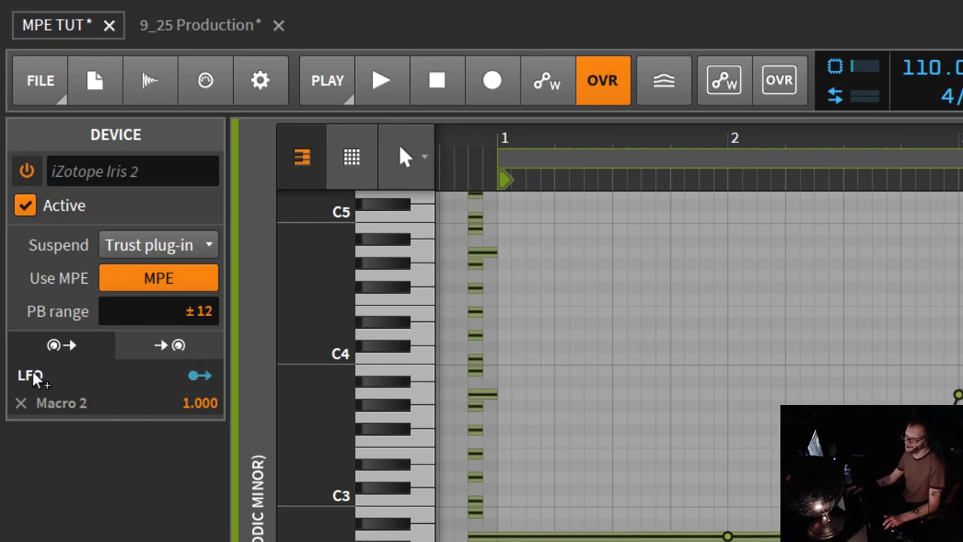
Lower the LFO's Macro 2 amount to a negative value of -0.733.
{"action": "left_click", "coordinate": [177, 345]}
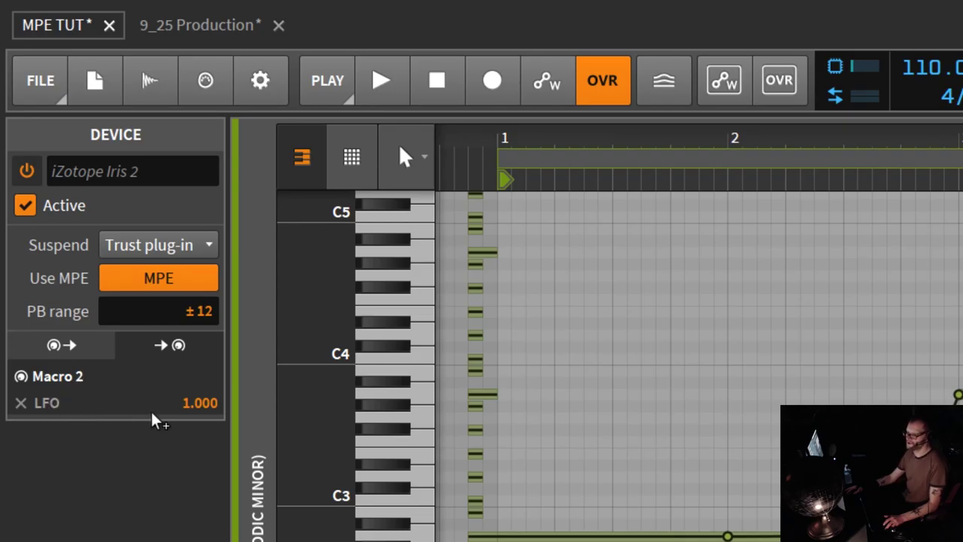
{"action": "left_click_drag", "start_coordinate": [198, 401], "coordinate": [192, 407]}
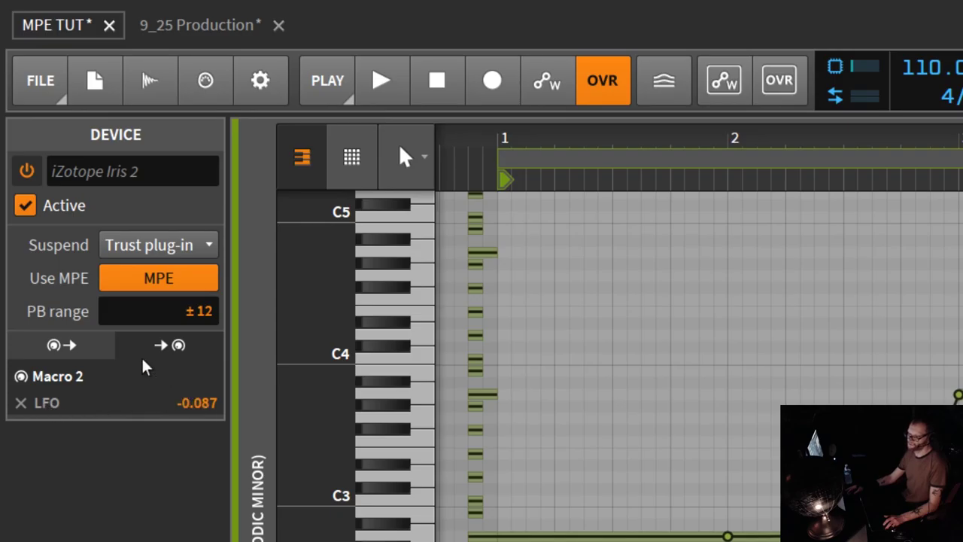
{"action": "left_click", "coordinate": [80, 352]}
{"action": "left_click_drag", "start_coordinate": [192, 404], "coordinate": [177, 316]}
Compare the LFO target and Macro 2 source views, then clear the LFO modulation.
{"action": "left_click", "coordinate": [167, 340]}
{"action": "left_click", "coordinate": [85, 342]}
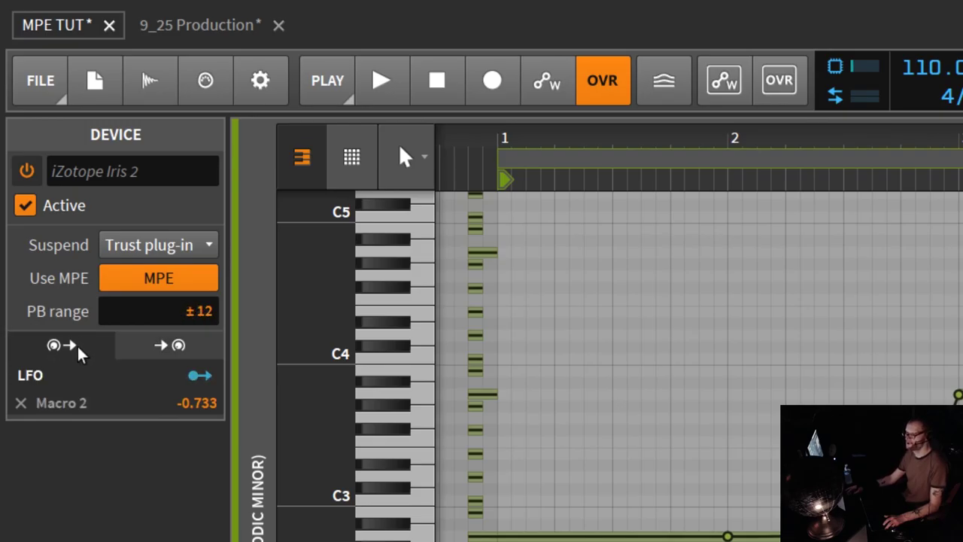
{"action": "left_click", "coordinate": [183, 349]}
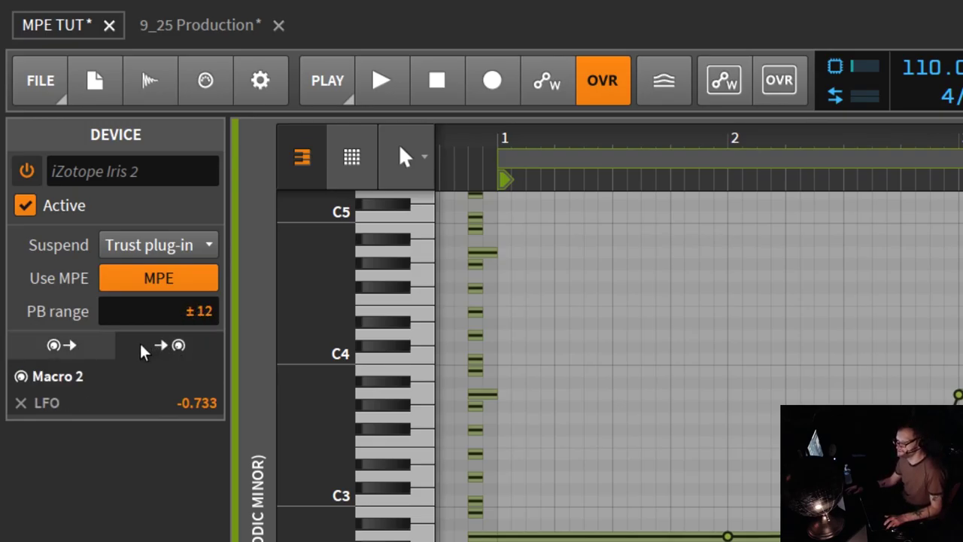
{"action": "left_click", "coordinate": [72, 352]}
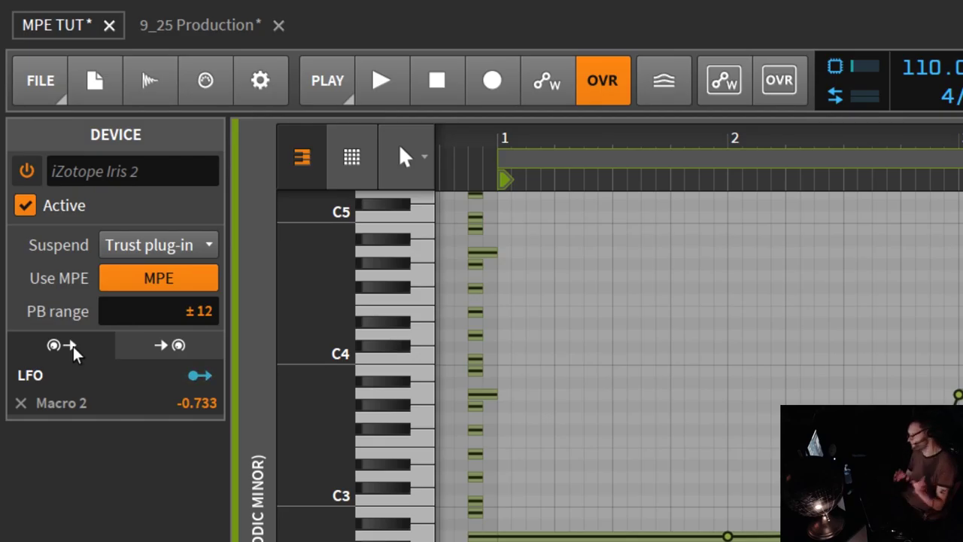
{"action": "left_click", "coordinate": [160, 344]}
{"action": "left_click", "coordinate": [73, 346]}
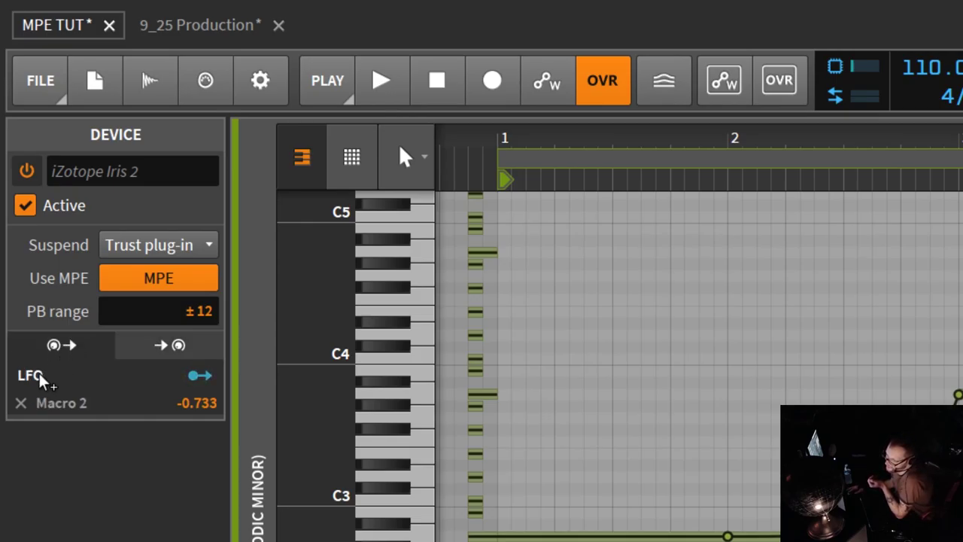
{"action": "left_click", "coordinate": [177, 346]}
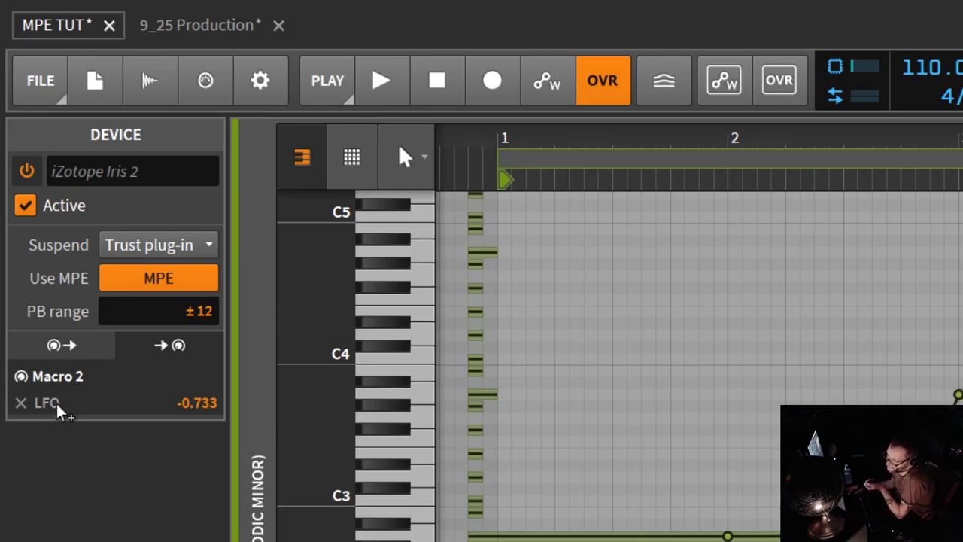
{"action": "left_click", "coordinate": [86, 344]}
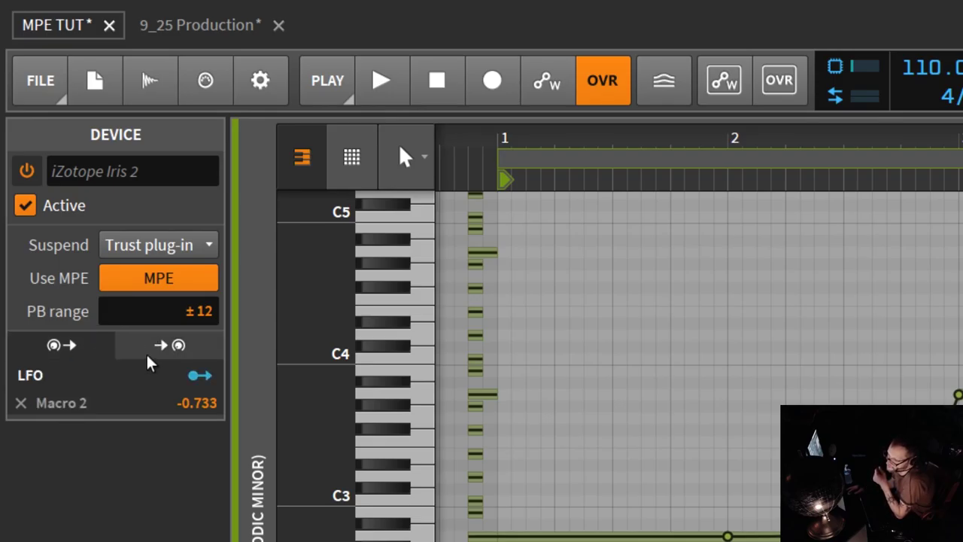
{"action": "left_click", "coordinate": [90, 345]}
{"action": "left_click", "coordinate": [90, 344]}
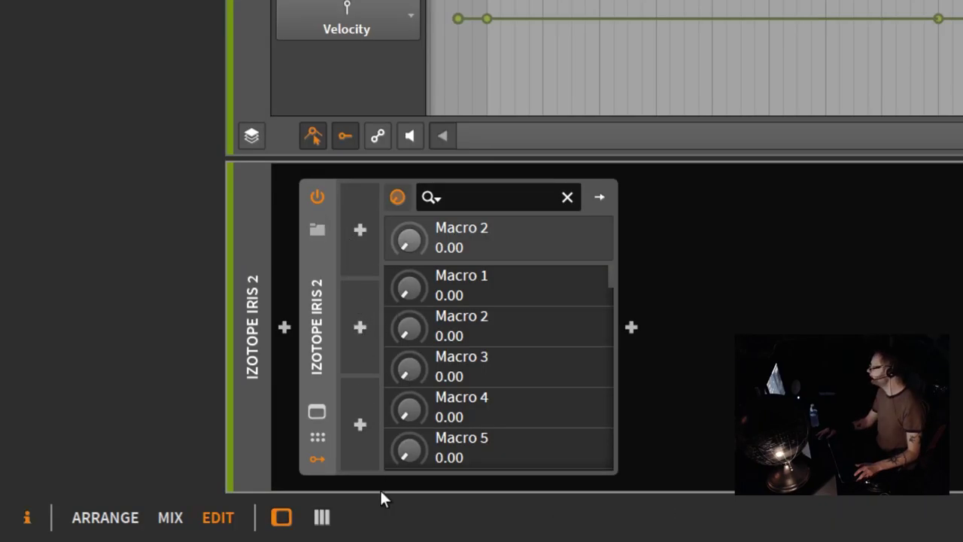
Add a new LFO and route it to Iris 2's Macro 1 at full depth, 1.000.
{"action": "left_click", "coordinate": [361, 226]}
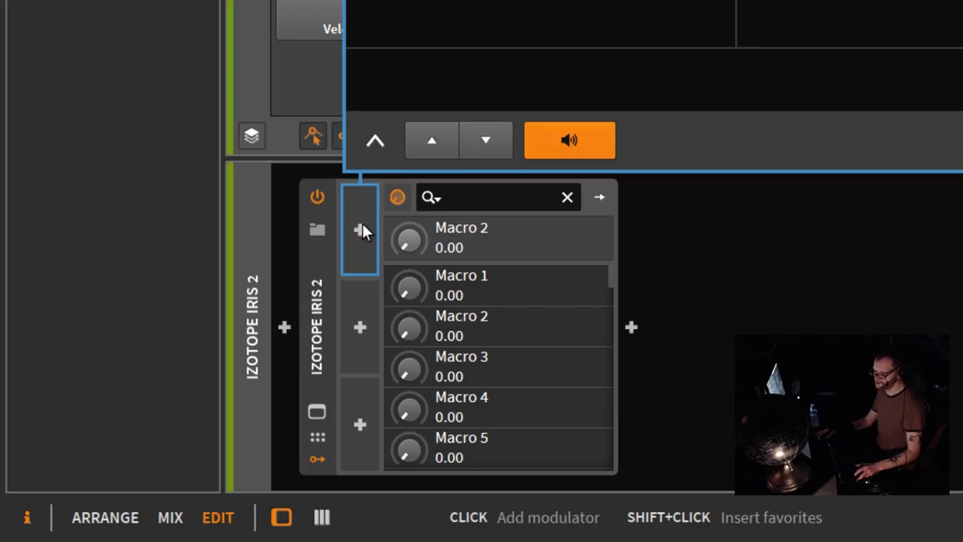
{"action": "key", "text": "Return"}
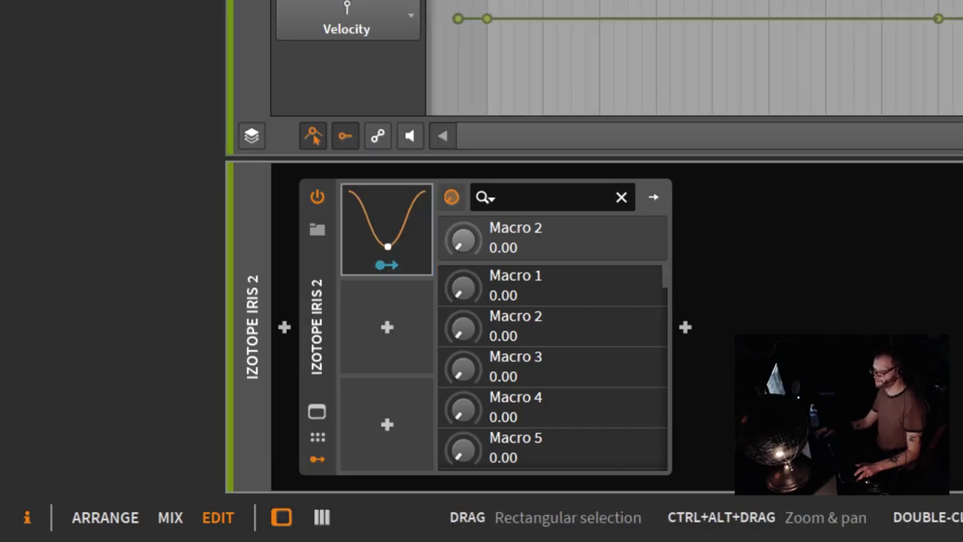
{"action": "left_click", "coordinate": [395, 268]}
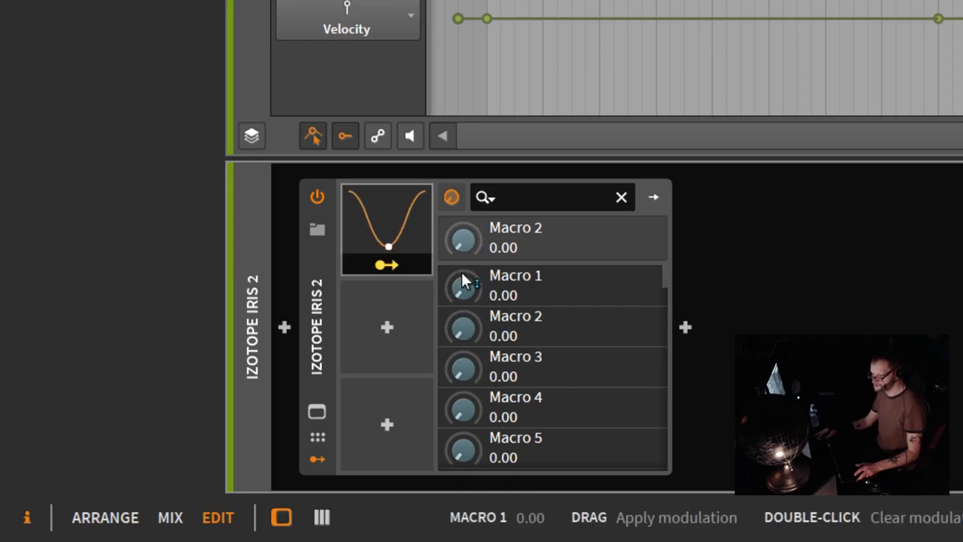
{"action": "left_click_drag", "start_coordinate": [467, 287], "coordinate": [451, 294]}
{"action": "left_click", "coordinate": [409, 266]}
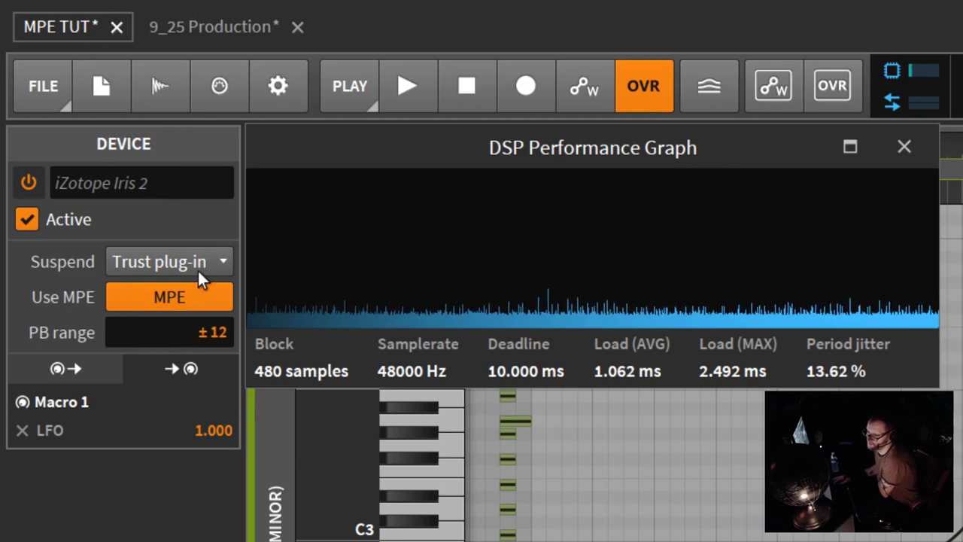
Set Iris 2's Suspend mode to When silent and remove the LFO's Macro 1 modulation.
{"action": "left_click", "coordinate": [205, 265]}
{"action": "left_click", "coordinate": [195, 329]}
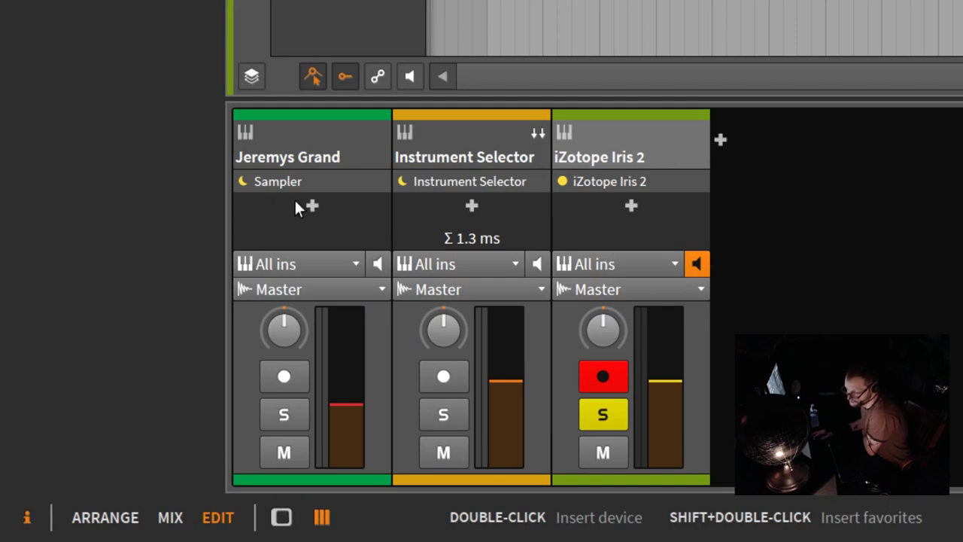
{"action": "left_click", "coordinate": [615, 183]}
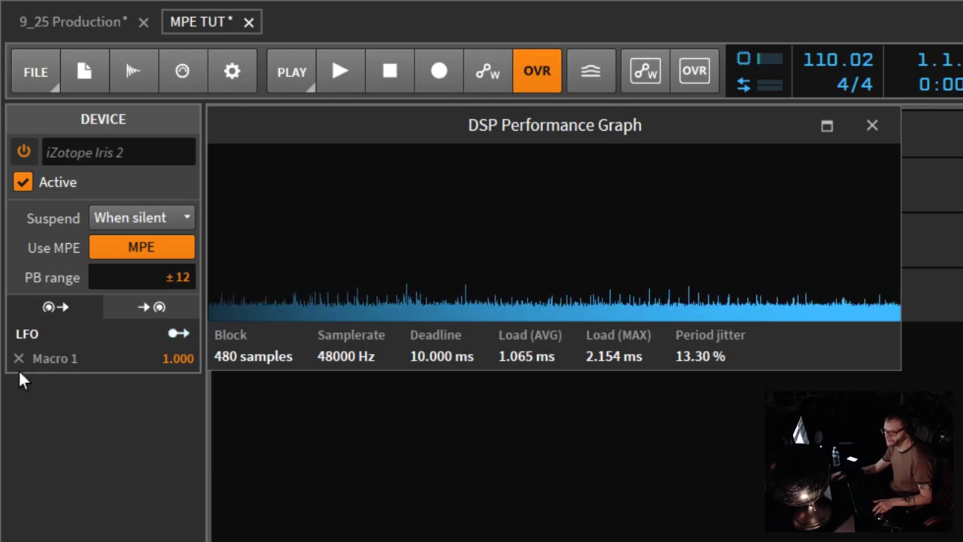
{"action": "left_click", "coordinate": [18, 359]}
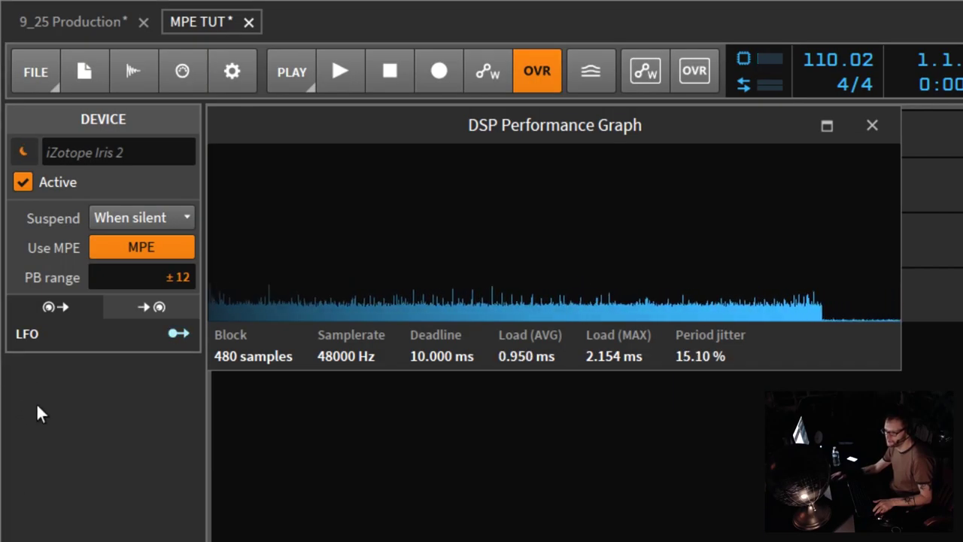